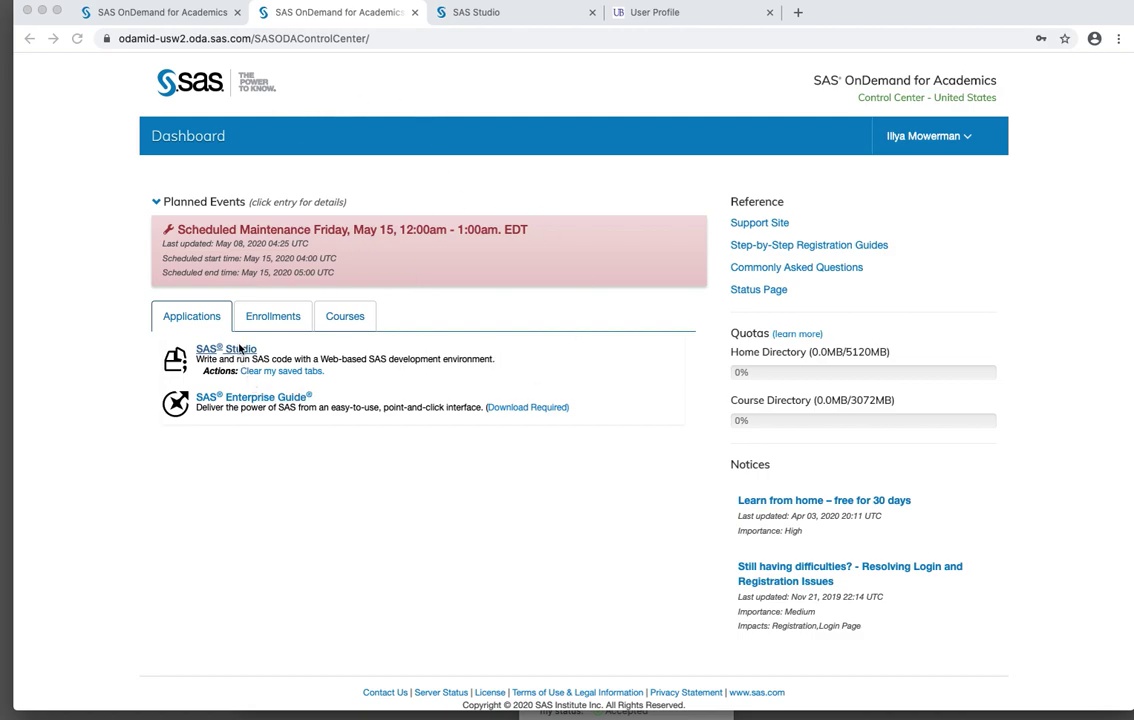
Launch SAS Studio from the applications list and expand My Libraries
{"action": "left_click", "coordinate": [240, 350]}
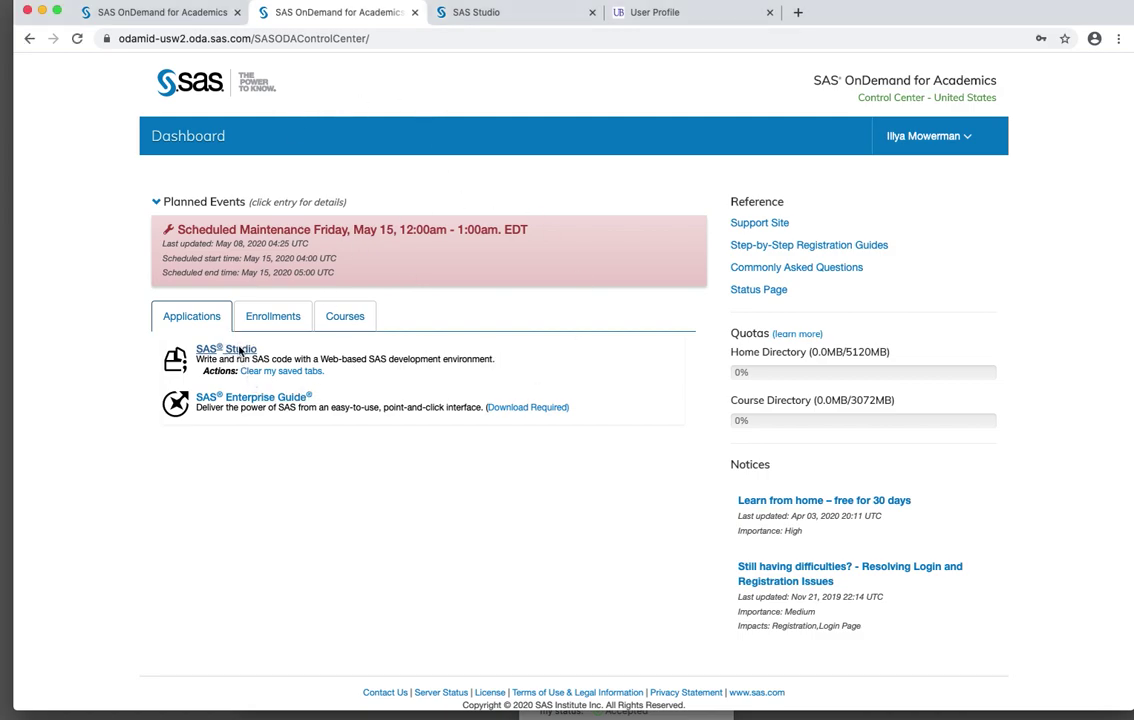
{"action": "left_click", "coordinate": [240, 350]}
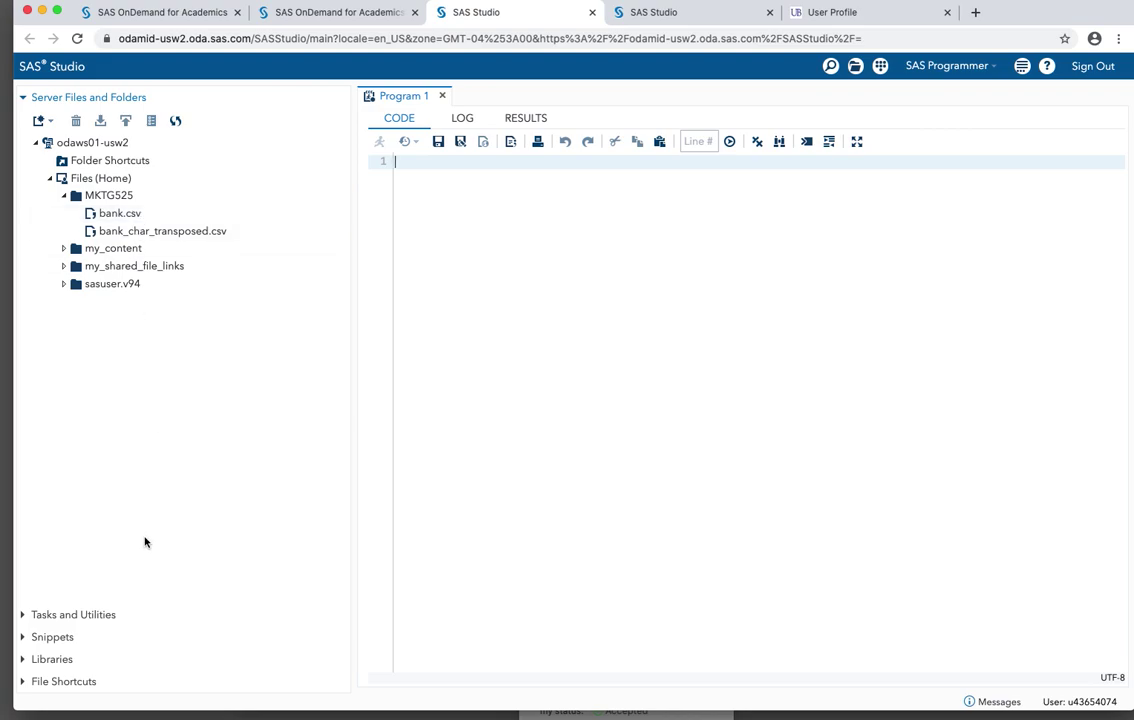
{"action": "left_click", "coordinate": [44, 660]}
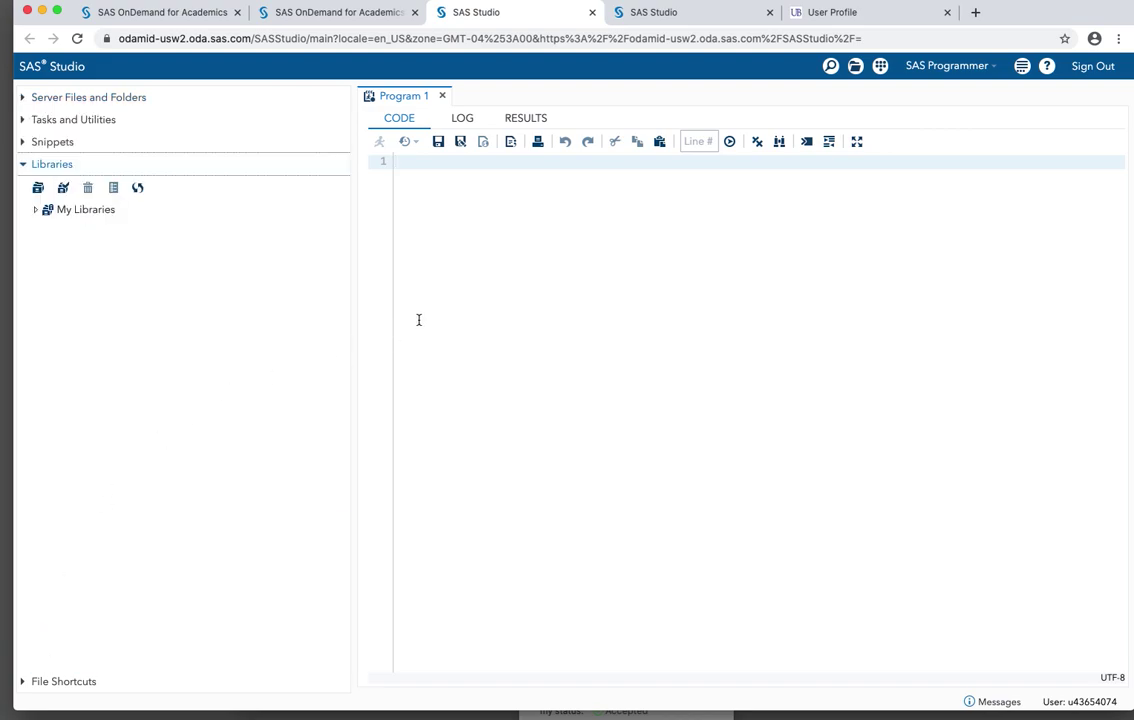
{"action": "left_click", "coordinate": [35, 209]}
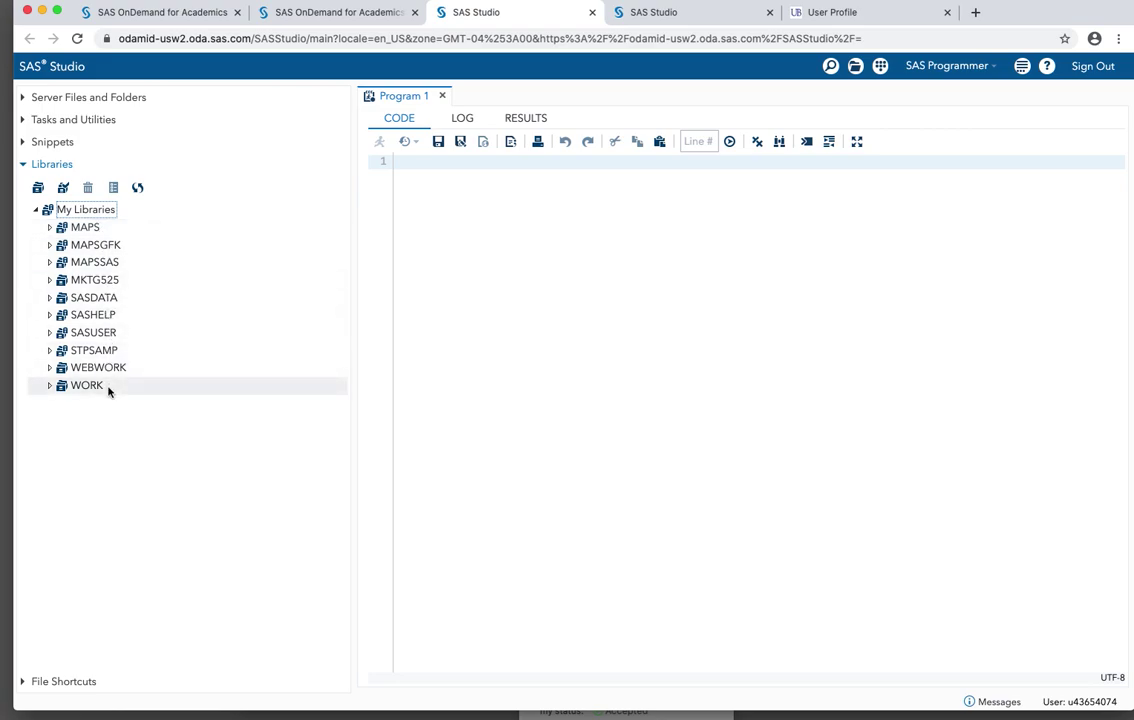
Delete the existing MKTG525 library reference and check the WORK library in the remaining list
{"action": "right_click", "coordinate": [95, 286]}
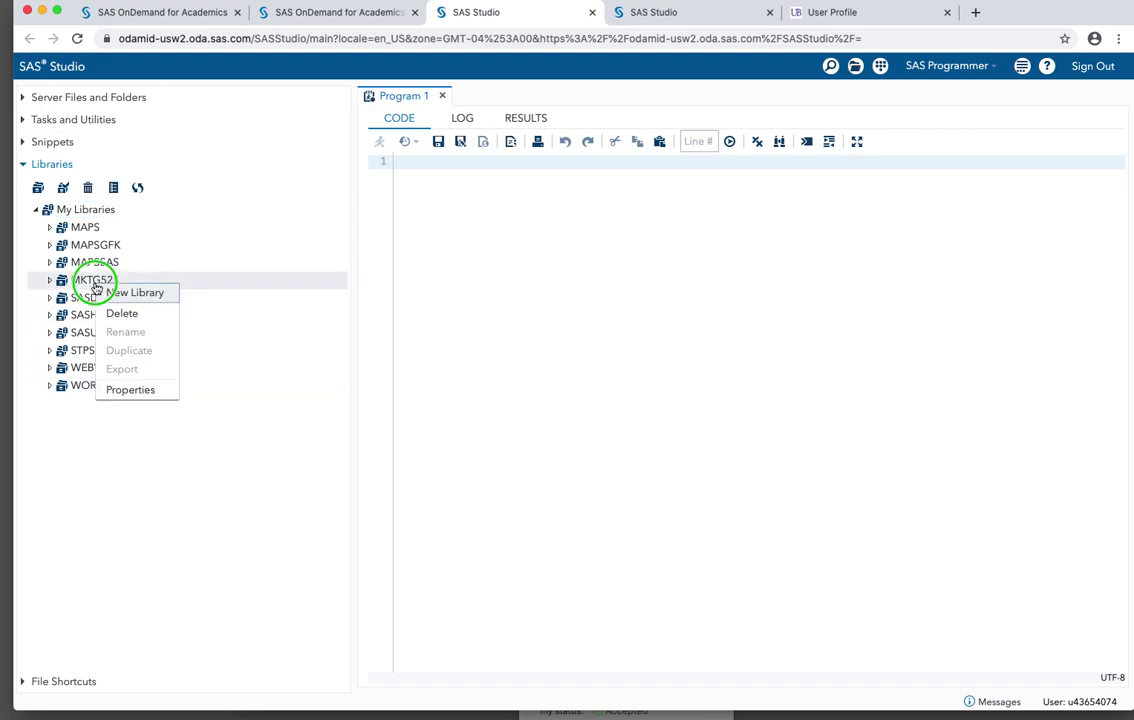
{"action": "left_click", "coordinate": [122, 314]}
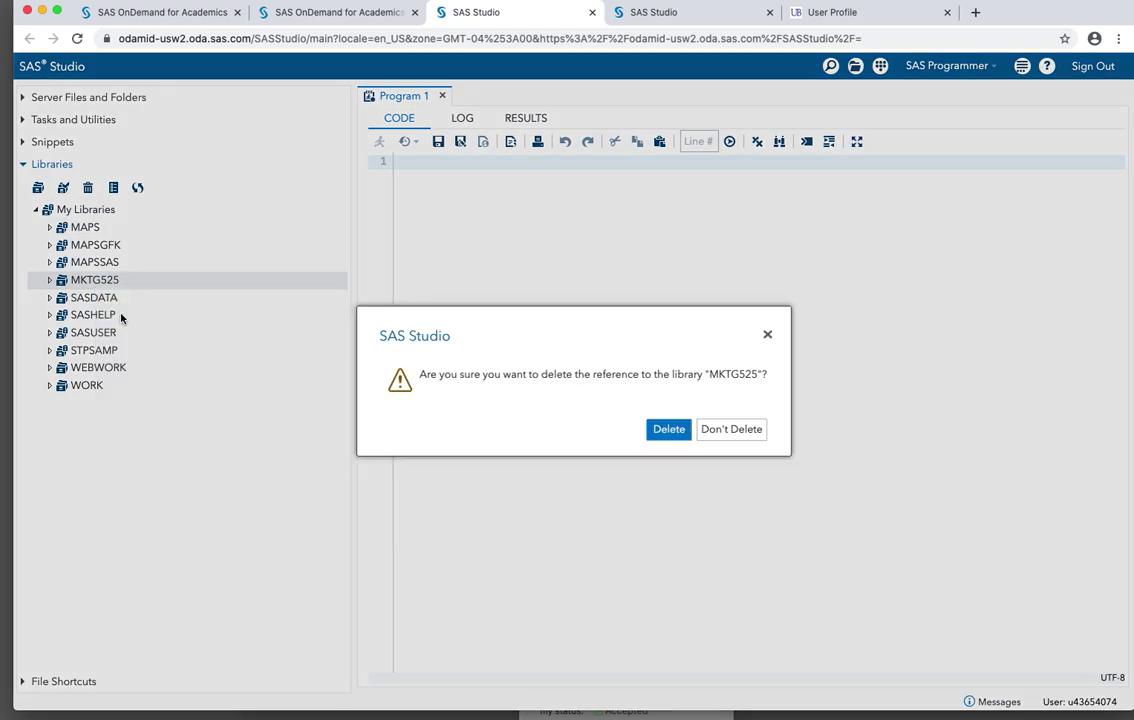
{"action": "left_click", "coordinate": [667, 427]}
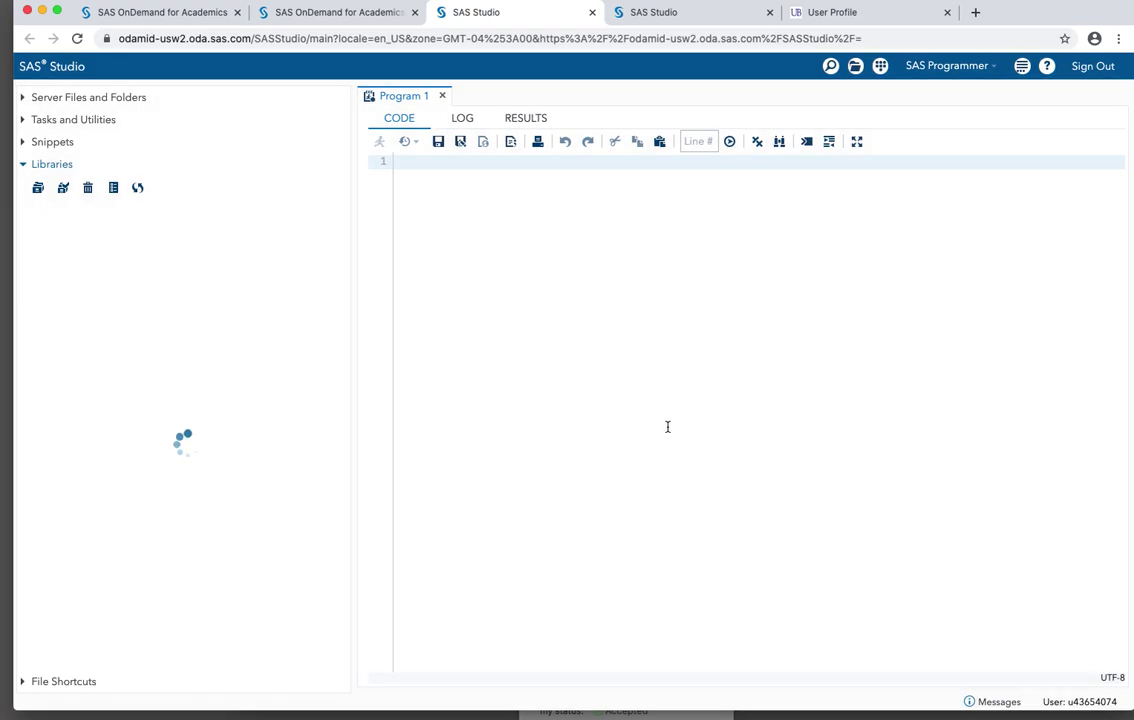
{"action": "left_click", "coordinate": [53, 210]}
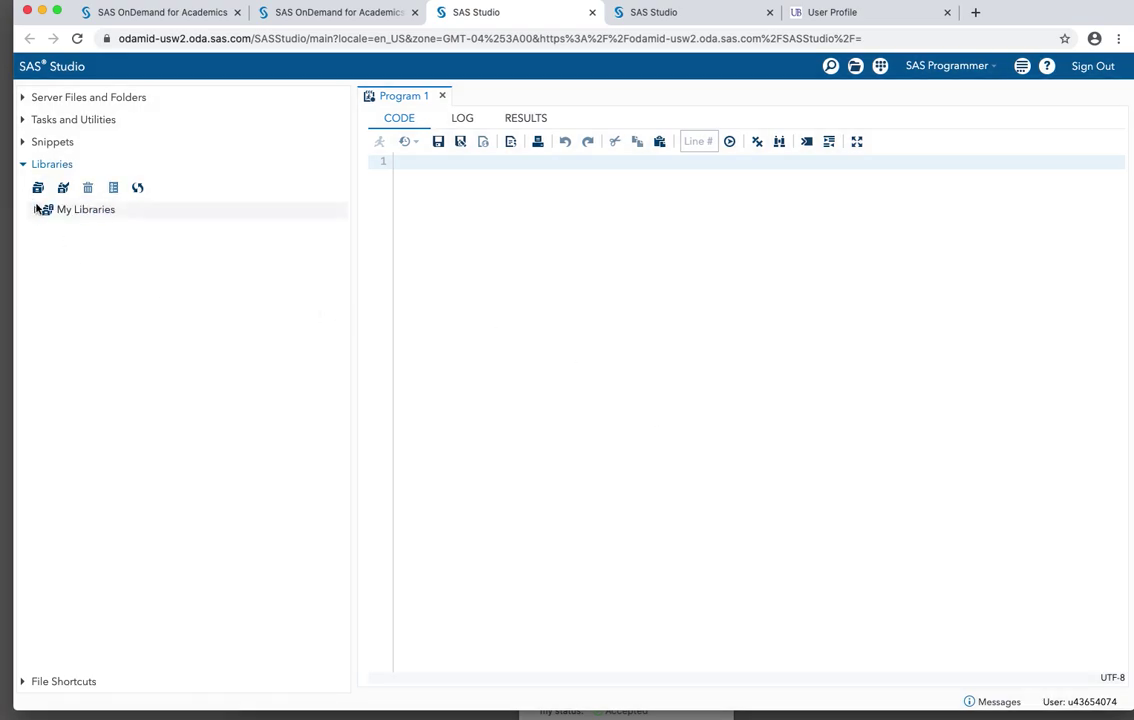
{"action": "left_click", "coordinate": [37, 210]}
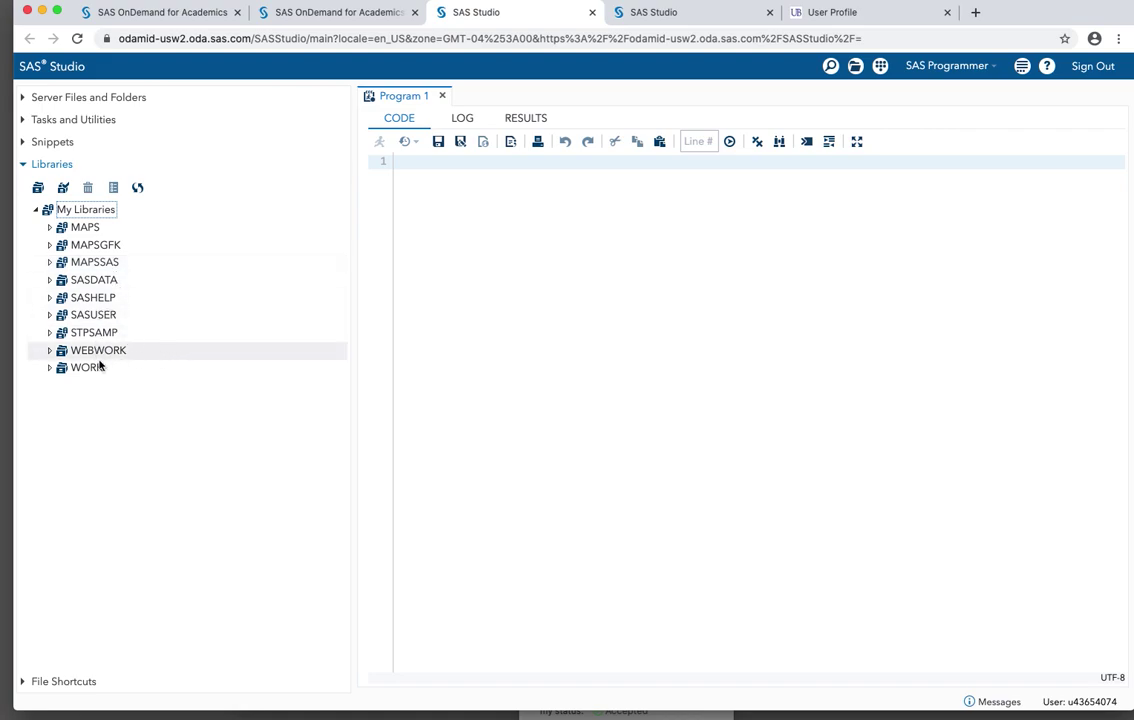
{"action": "left_click", "coordinate": [48, 368]}
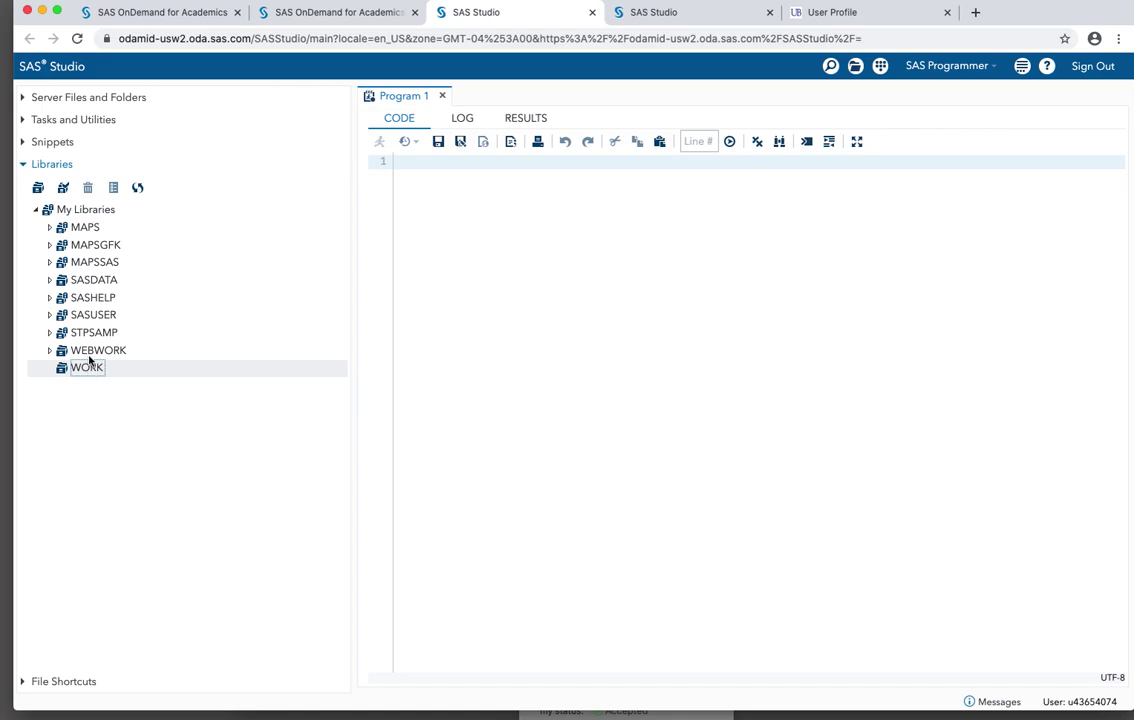
Start a new library named MKTG525 and choose the Files (Home) folder as its path
{"action": "left_click", "coordinate": [37, 189]}
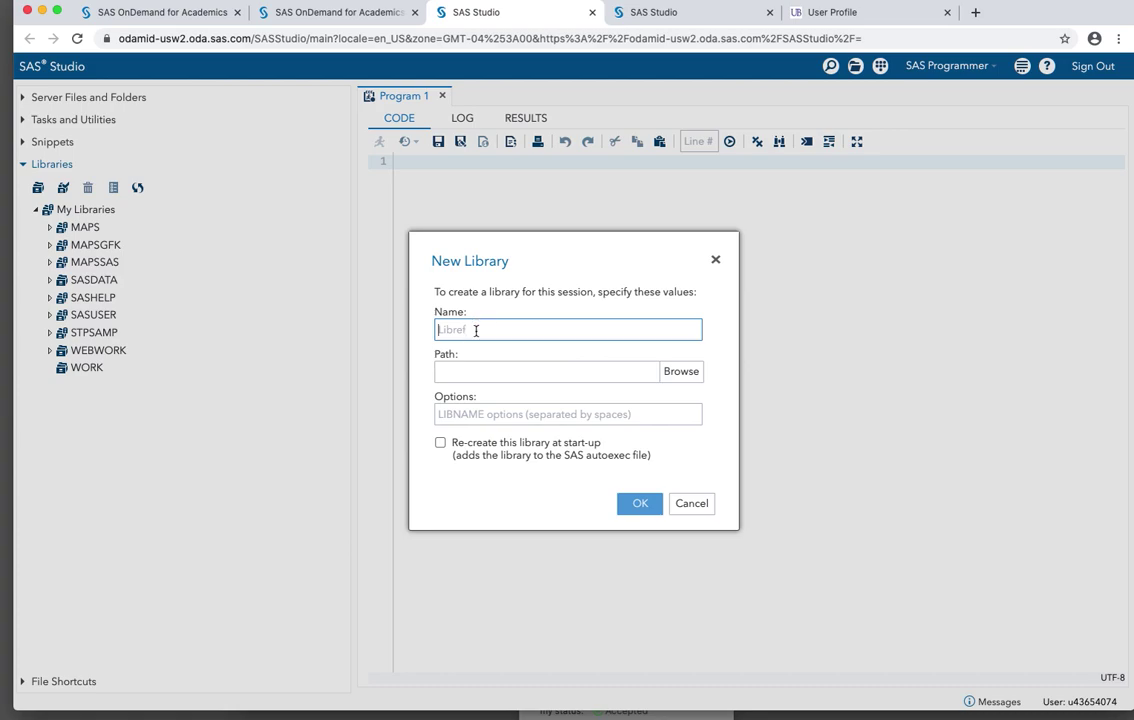
{"action": "type", "text": "MKTG525"}
{"action": "left_click", "coordinate": [468, 327]}
{"action": "type", "text": "_"}
{"action": "key", "text": "BackSpace"}
{"action": "left_click", "coordinate": [686, 374]}
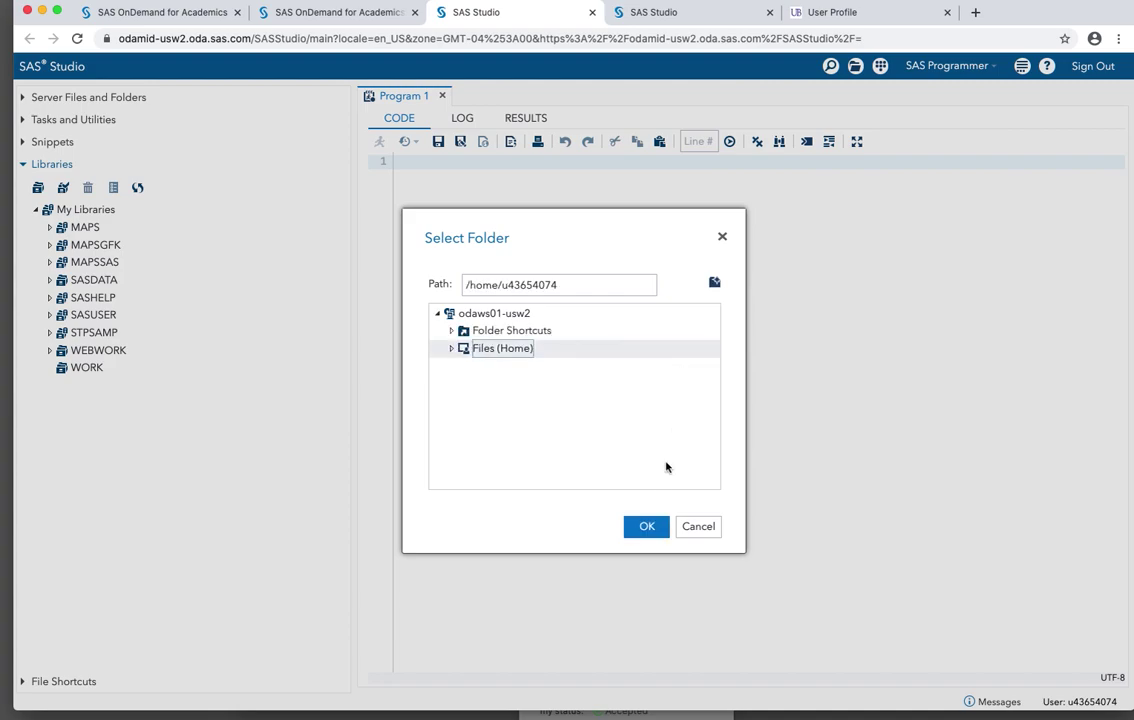
{"action": "left_click", "coordinate": [659, 532]}
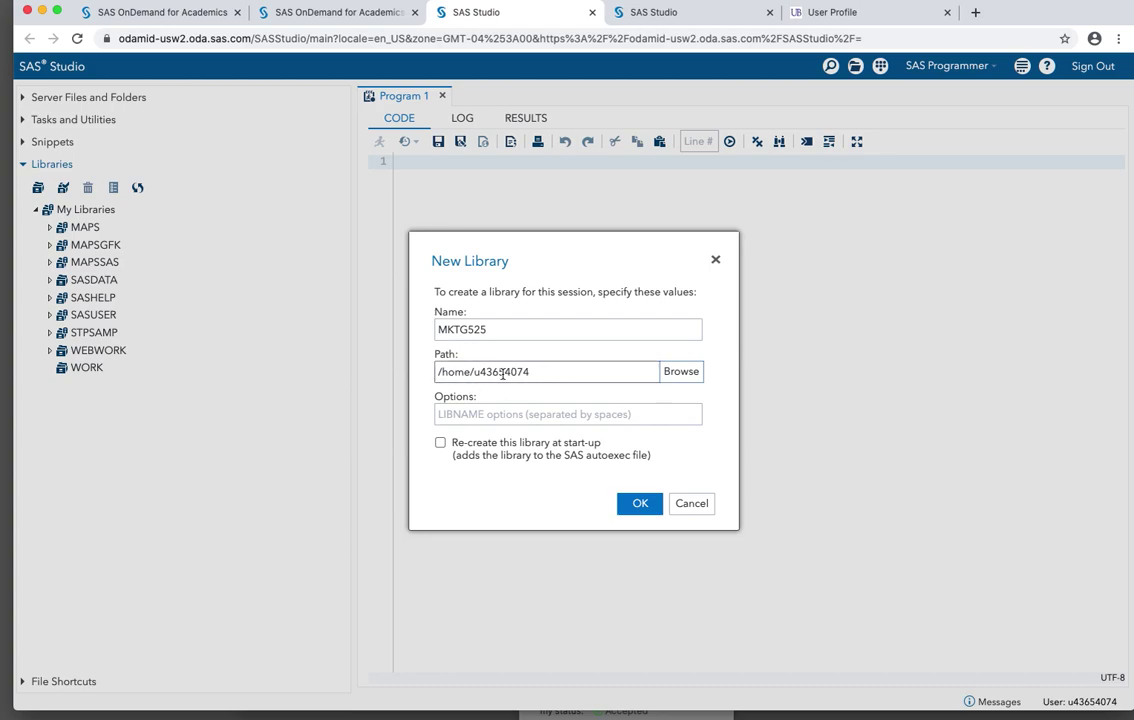
Enable re-creating the library at start-up, create it in the home folder, and select MKTG525 under My Libraries
{"action": "left_click", "coordinate": [441, 443]}
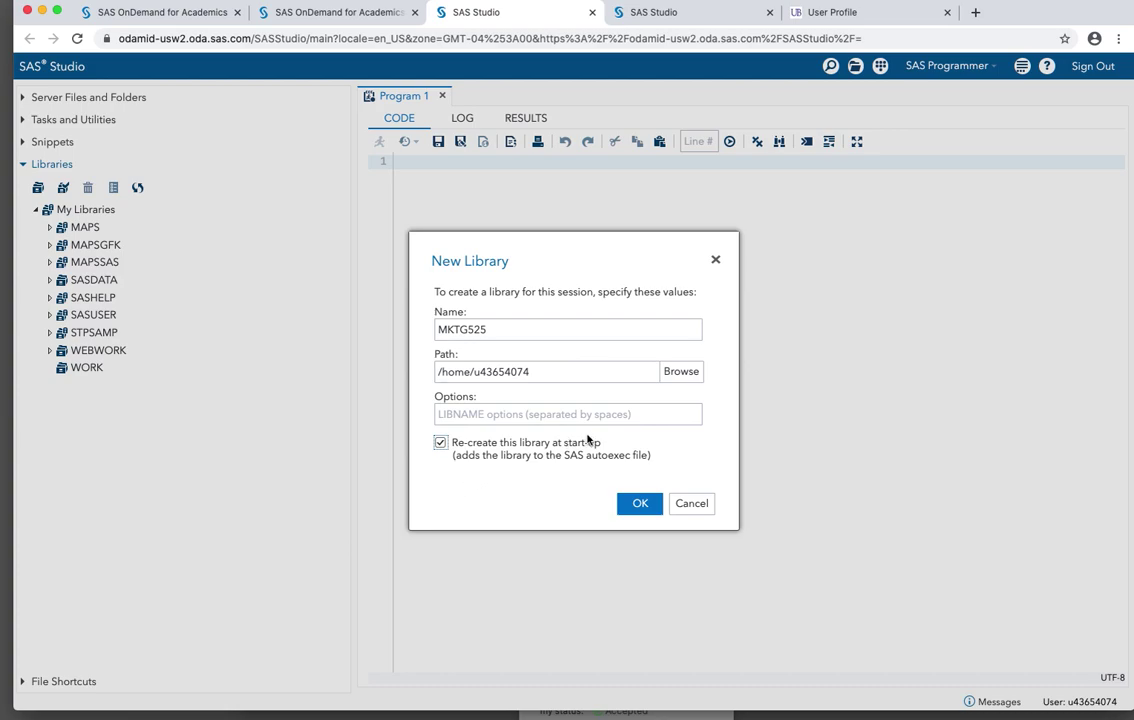
{"action": "left_click", "coordinate": [641, 508]}
{"action": "left_click", "coordinate": [687, 372]}
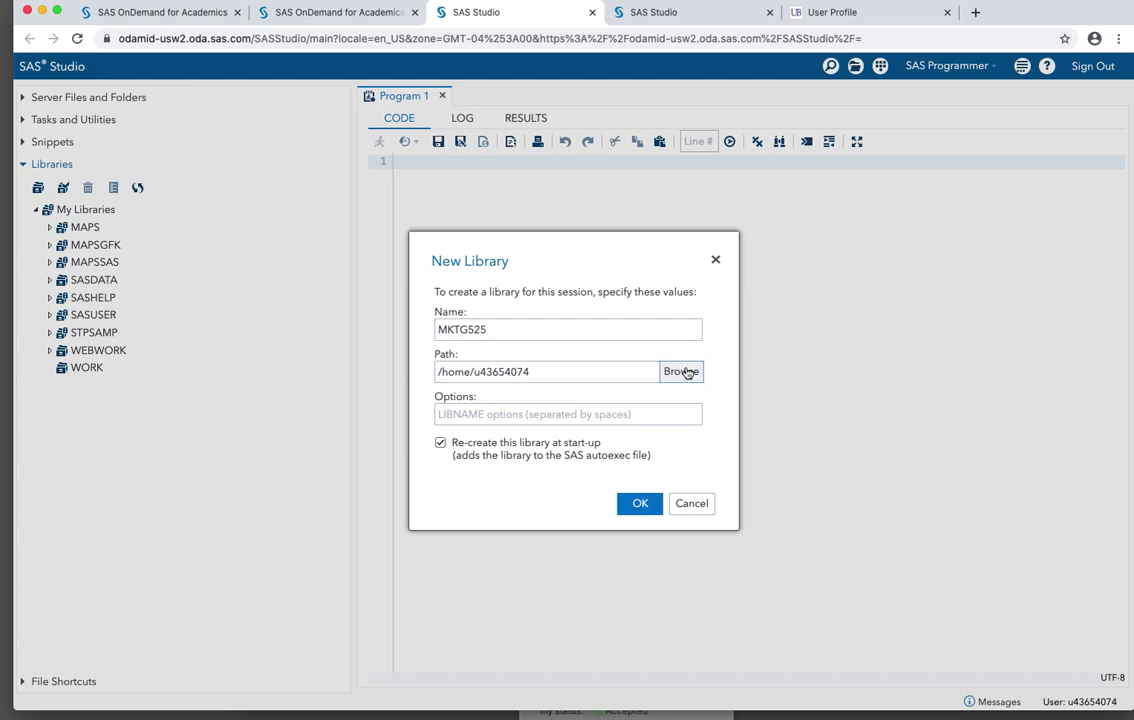
{"action": "left_click", "coordinate": [648, 532]}
{"action": "left_click", "coordinate": [441, 443]}
{"action": "left_click", "coordinate": [646, 506]}
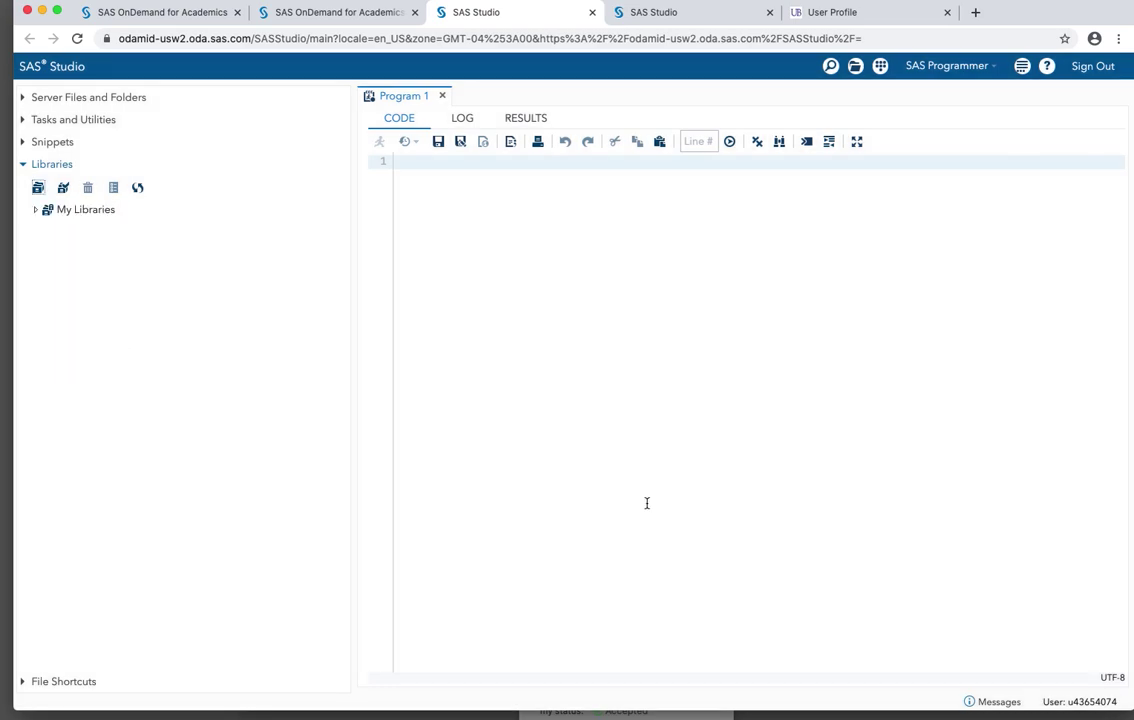
{"action": "left_click", "coordinate": [35, 210]}
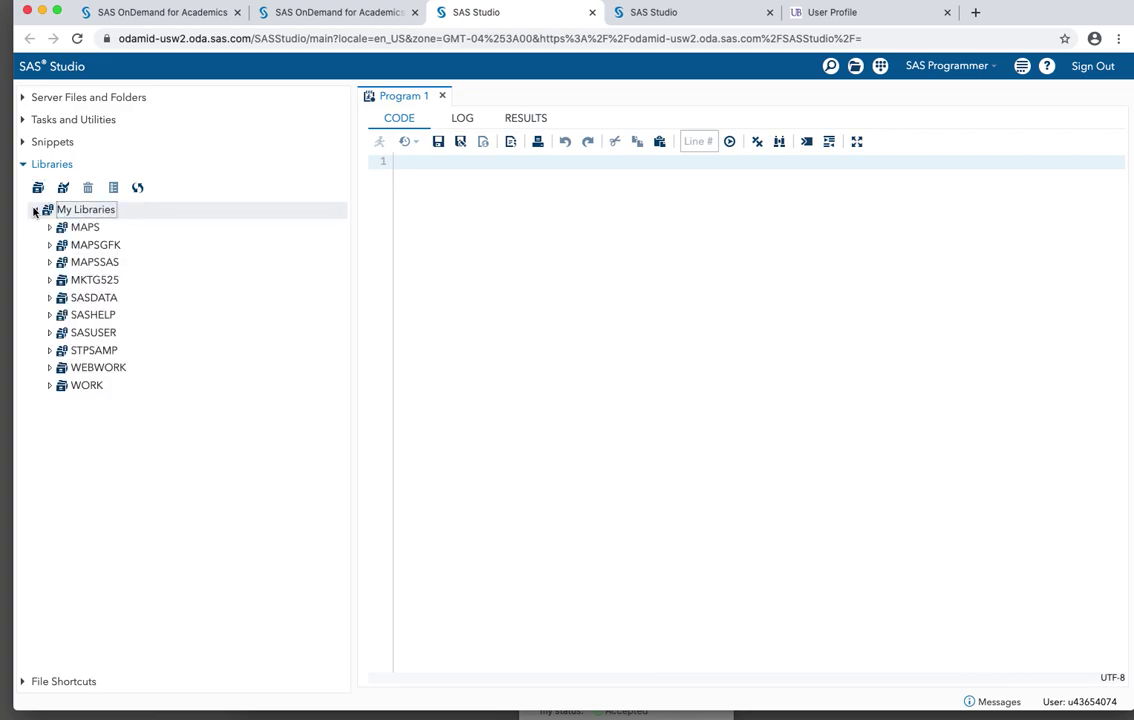
{"action": "left_click", "coordinate": [84, 283]}
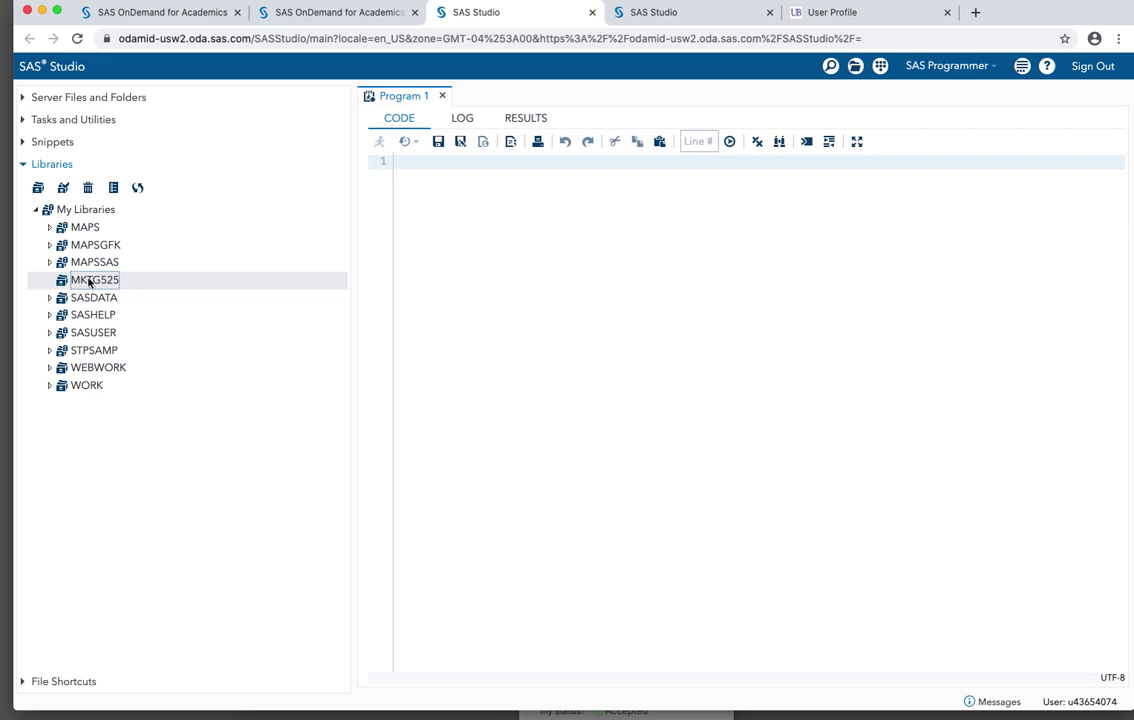
Open bank.csv from the MKTG525 server folder for import and review its output data settings
{"action": "left_click", "coordinate": [105, 100]}
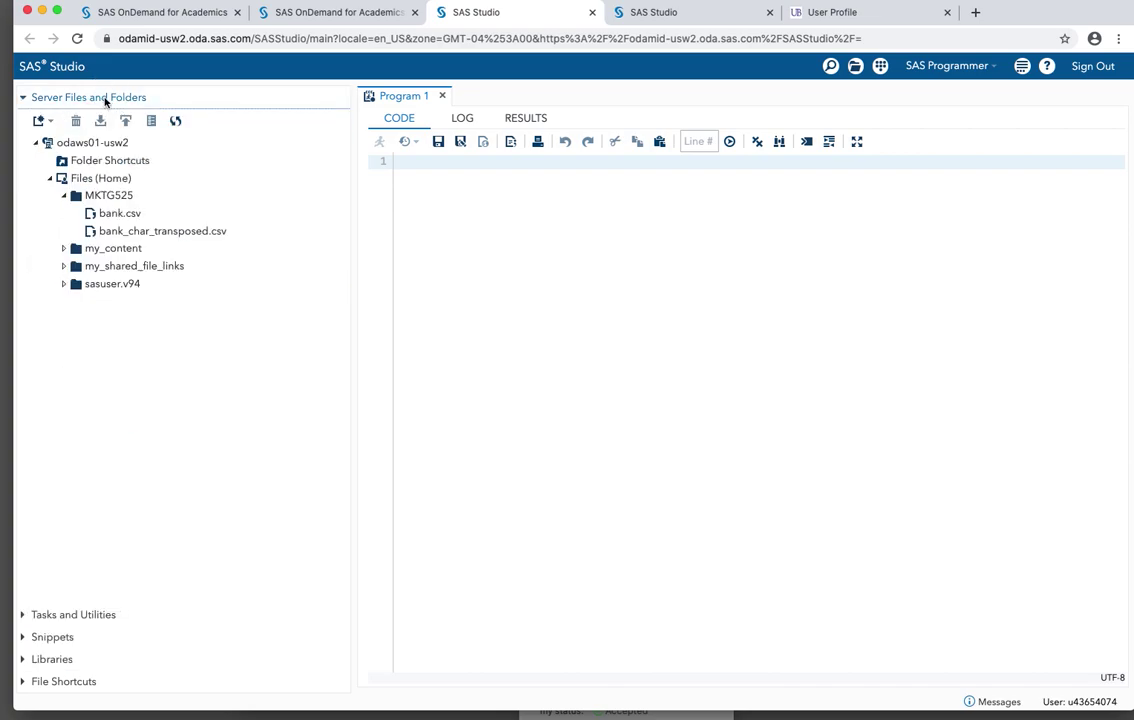
{"action": "double_click", "coordinate": [115, 214]}
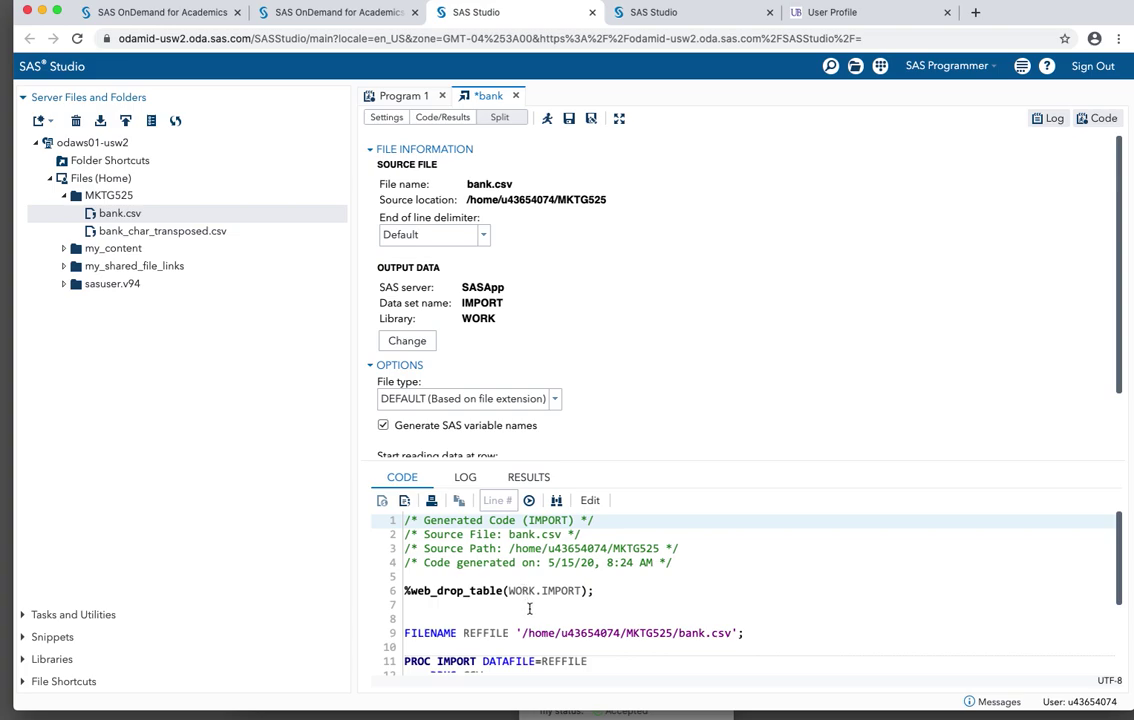
{"action": "scroll", "coordinate": [530, 609], "scroll_direction": "down", "scroll_amount": 5}
{"action": "scroll", "coordinate": [530, 609], "scroll_direction": "up", "scroll_amount": 5}
{"action": "left_click_drag", "start_coordinate": [379, 288], "coordinate": [431, 302]}
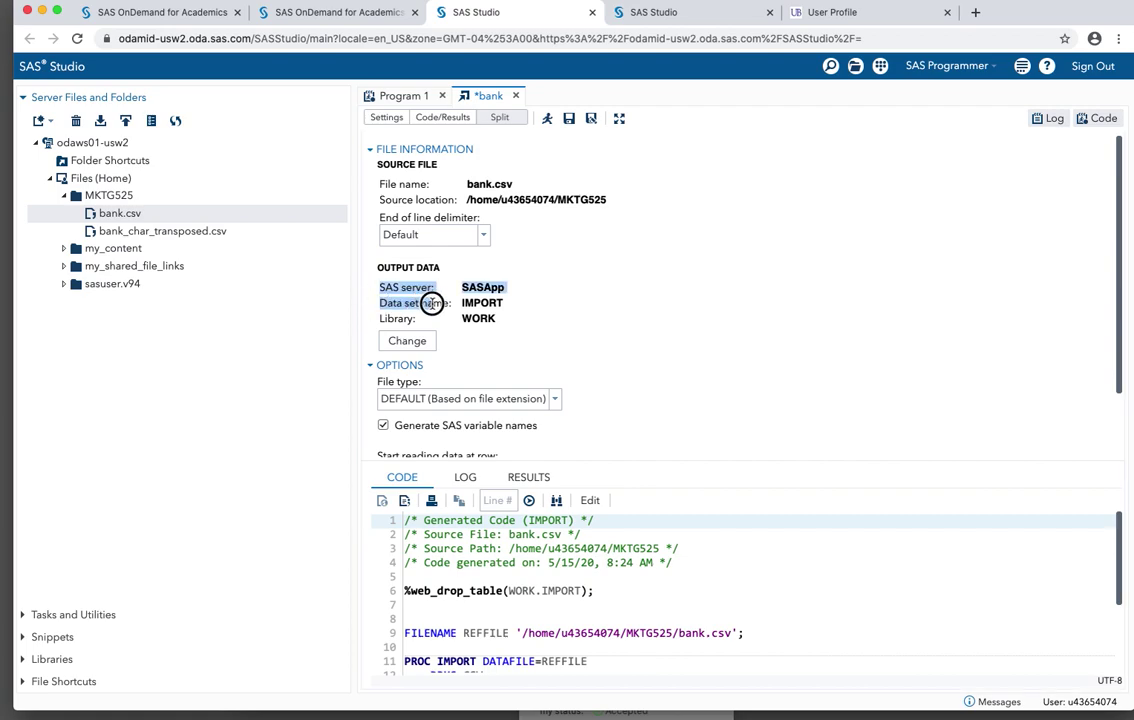
{"action": "double_click", "coordinate": [480, 304]}
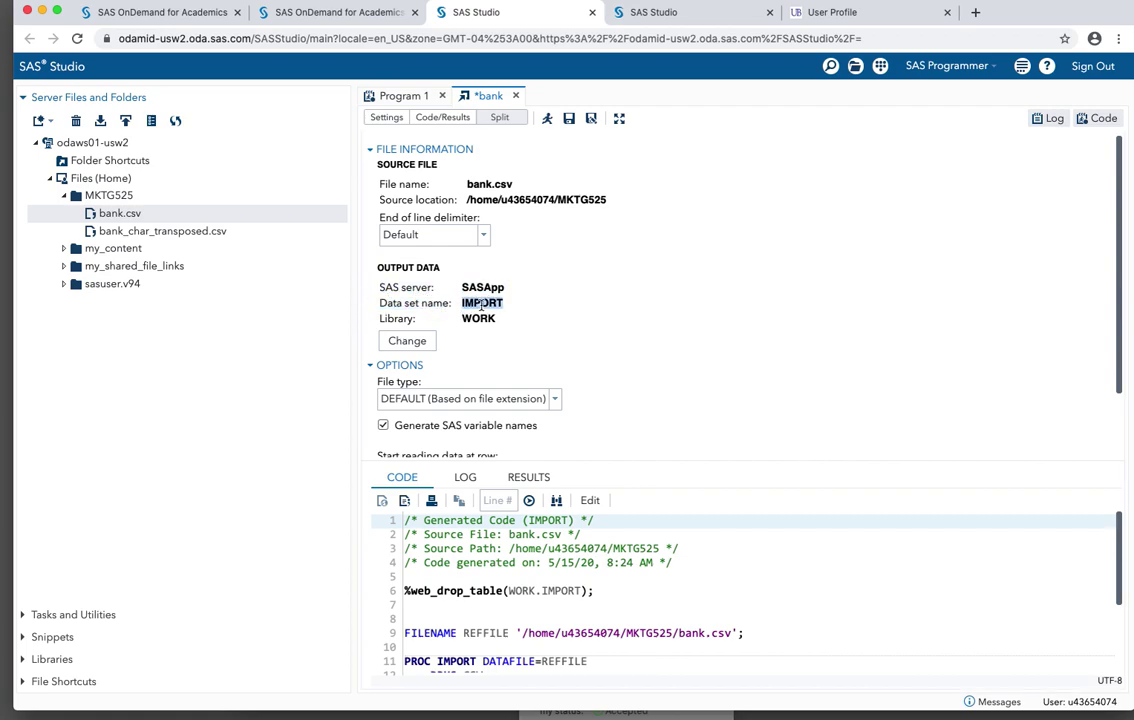
{"action": "double_click", "coordinate": [399, 320]}
{"action": "double_click", "coordinate": [478, 318]}
Change the import's output to the MKTG525 library with the data set name bank
{"action": "left_click", "coordinate": [408, 341]}
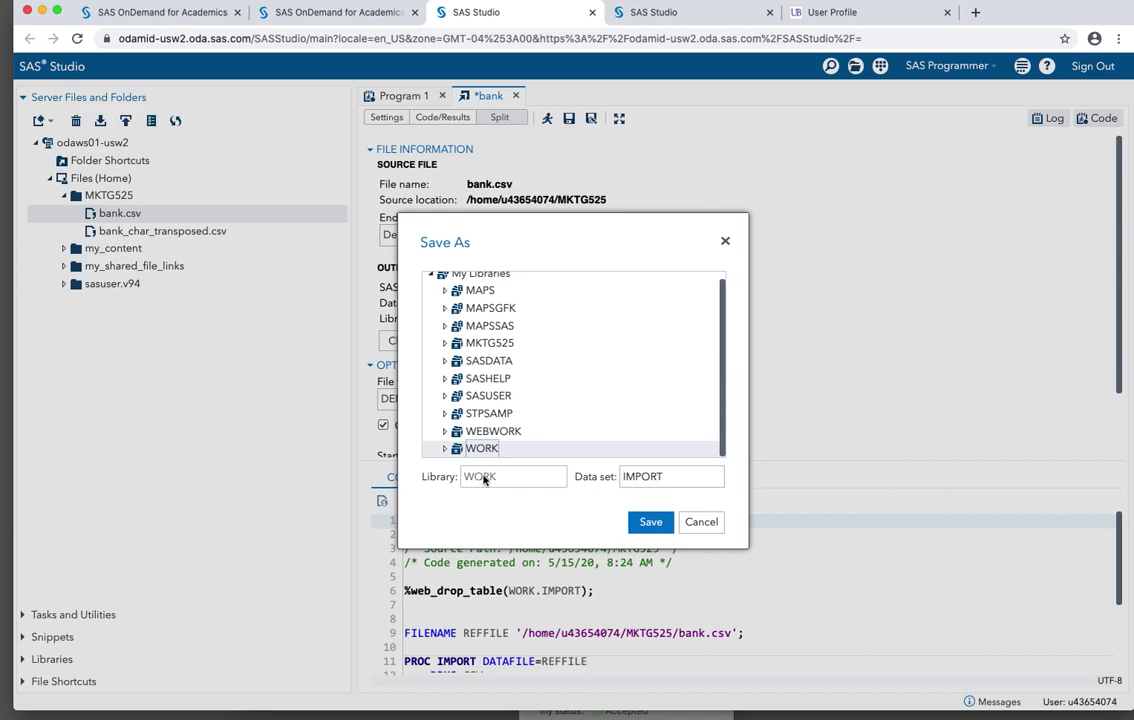
{"action": "double_click", "coordinate": [480, 478]}
{"action": "key", "text": "shift+Tab"}
{"action": "left_click", "coordinate": [499, 344]}
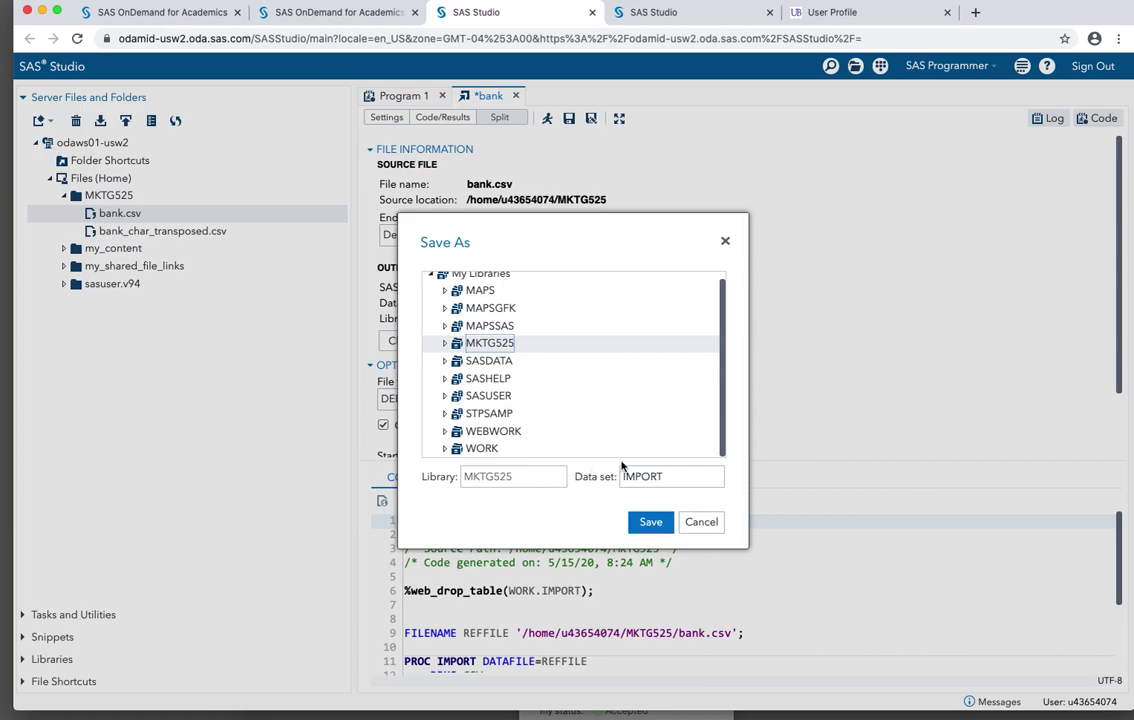
{"action": "double_click", "coordinate": [639, 476]}
{"action": "type", "text": "bank"}
{"action": "left_click", "coordinate": [651, 524]}
{"action": "left_click", "coordinate": [656, 527]}
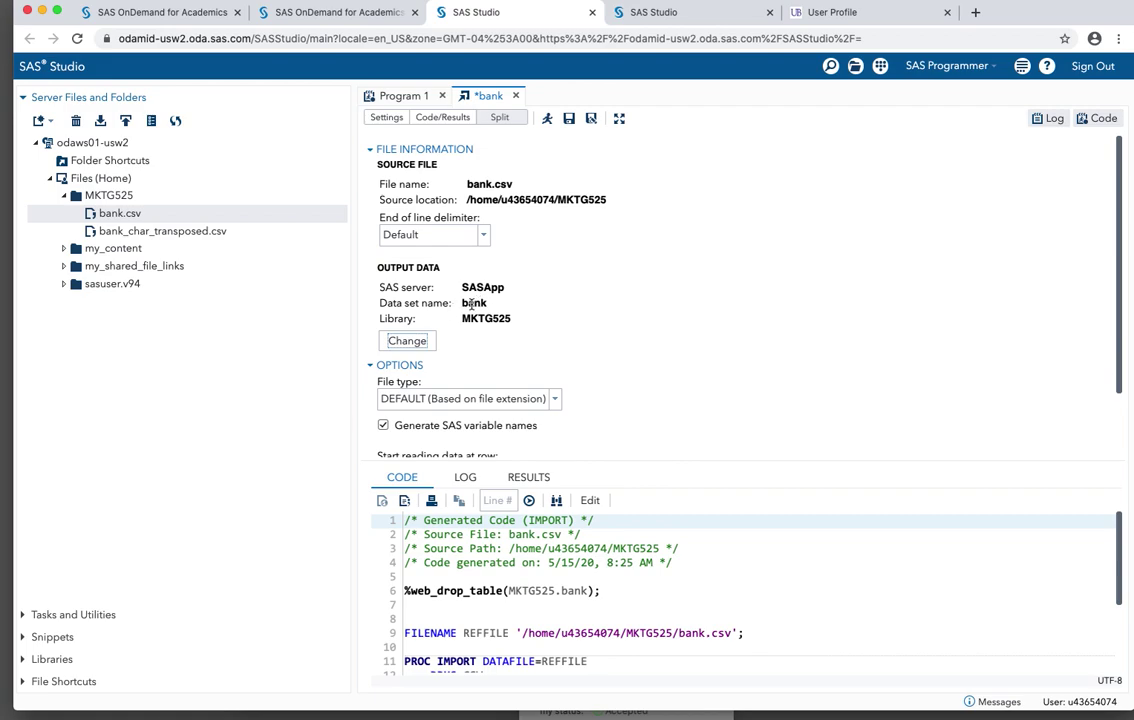
Review the generated PROC IMPORT code, including its output data set, and the import options
{"action": "scroll", "coordinate": [652, 606], "scroll_direction": "down", "scroll_amount": 3}
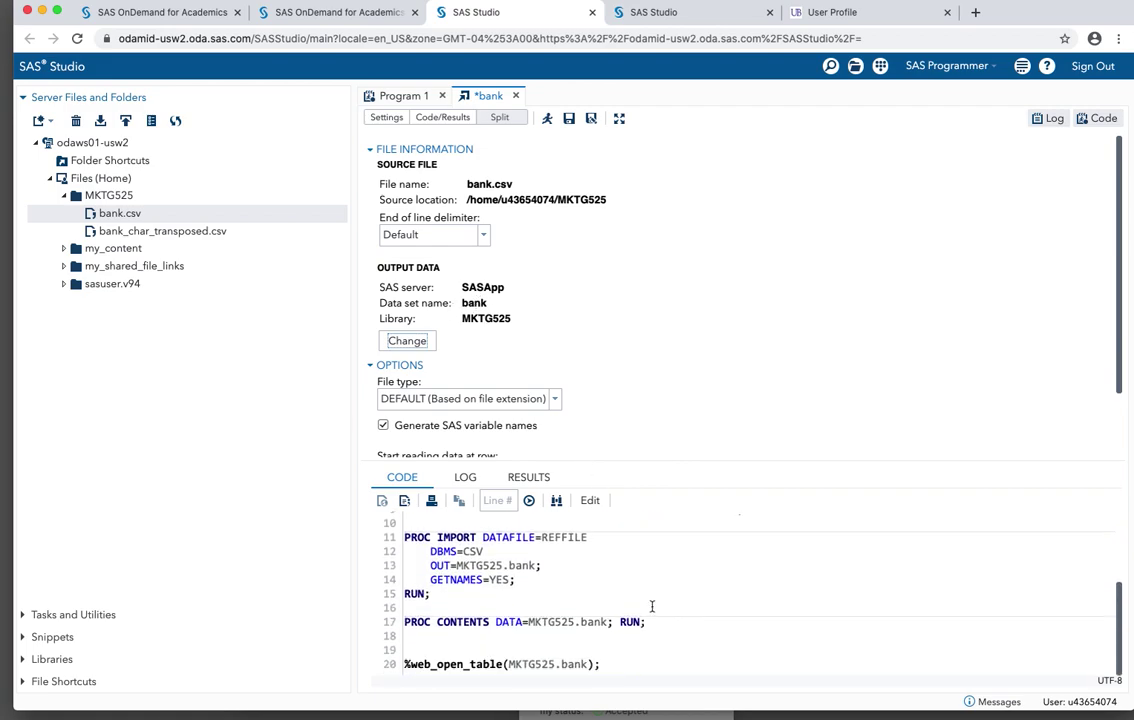
{"action": "scroll", "coordinate": [538, 597], "scroll_direction": "up", "scroll_amount": 1}
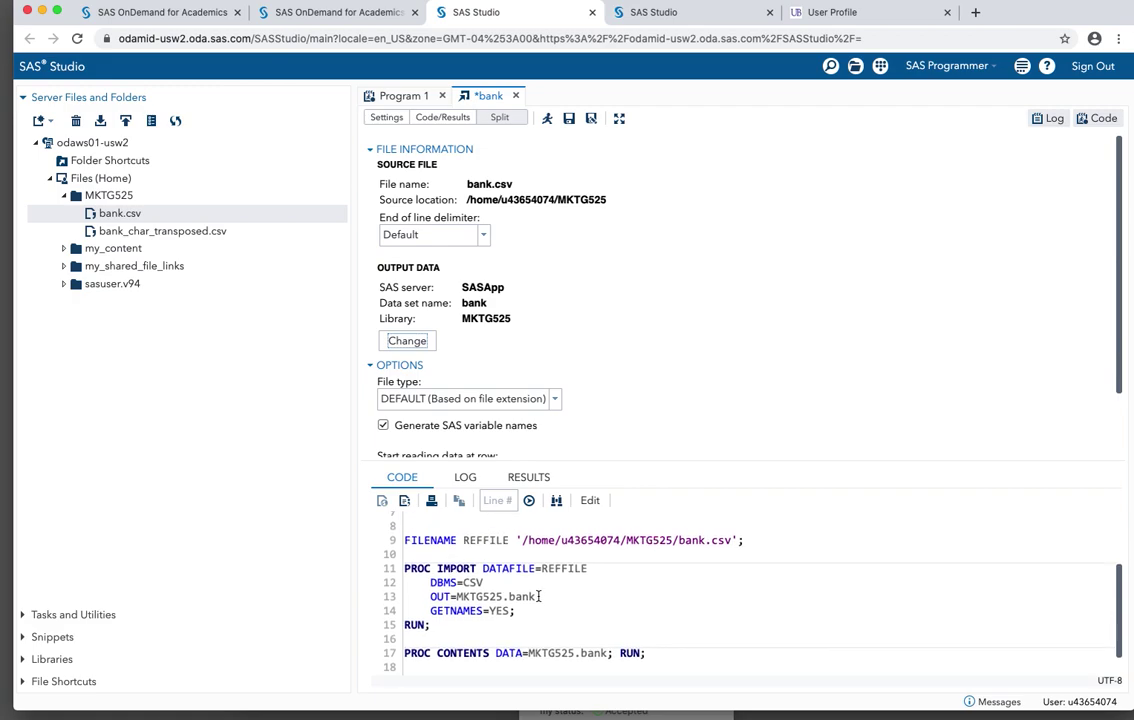
{"action": "scroll", "coordinate": [538, 597], "scroll_direction": "down", "scroll_amount": 1}
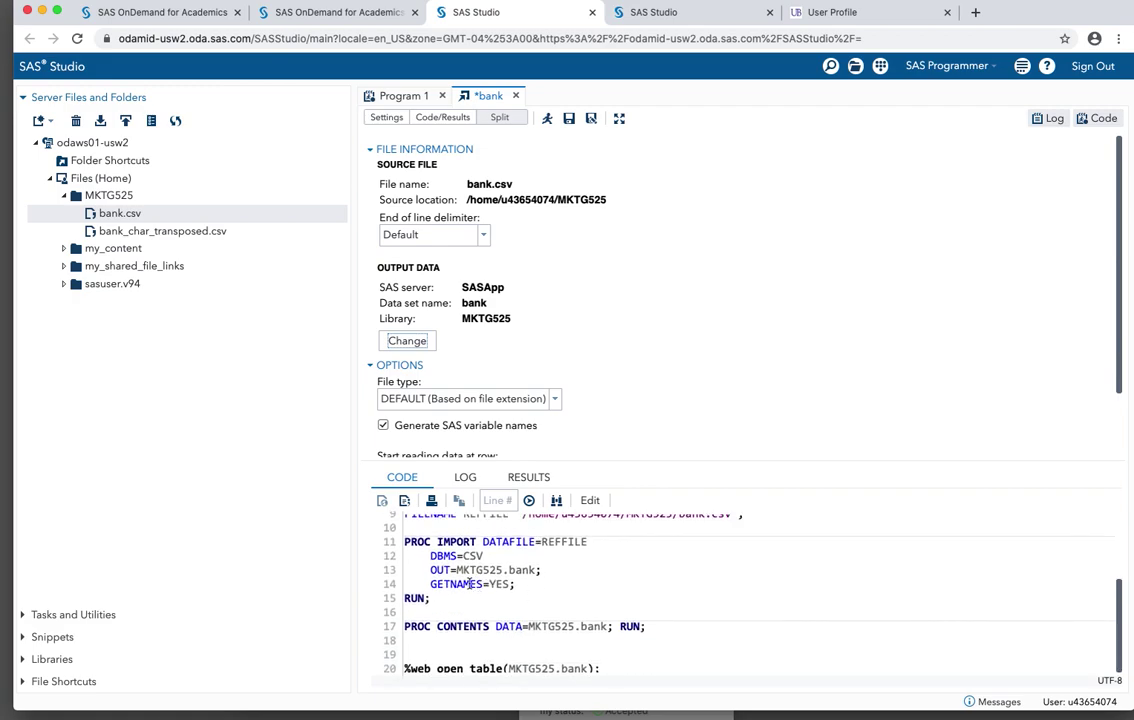
{"action": "left_click_drag", "start_coordinate": [455, 568], "coordinate": [537, 565]}
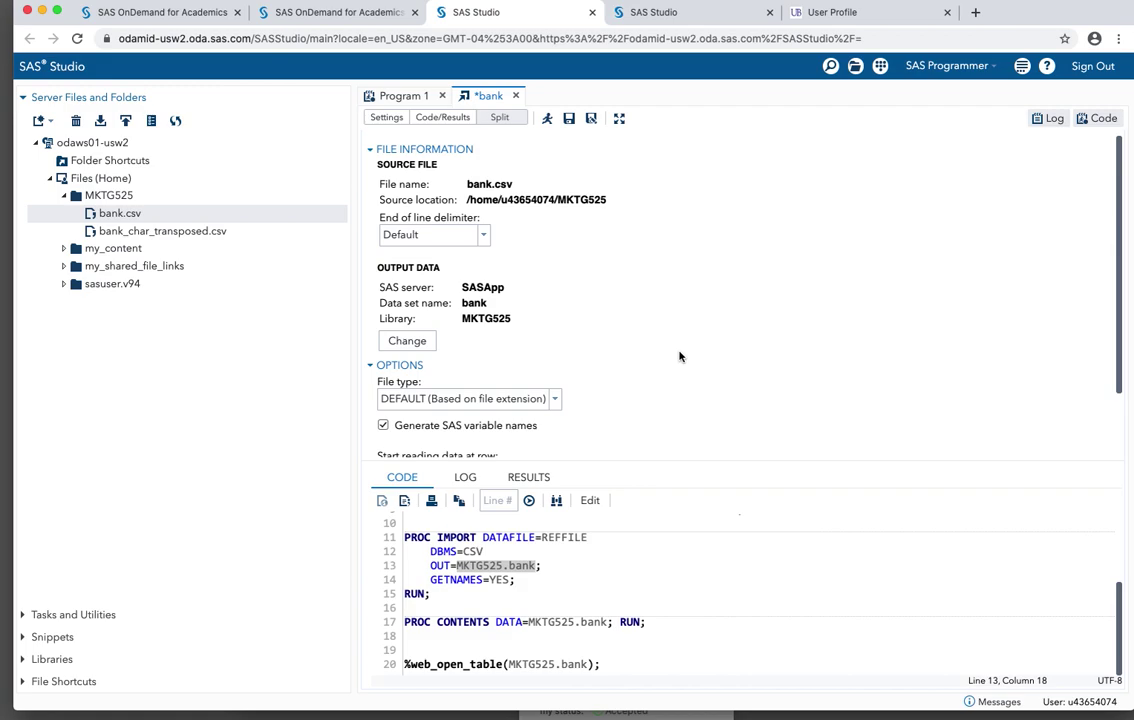
{"action": "scroll", "coordinate": [679, 357], "scroll_direction": "down", "scroll_amount": 2}
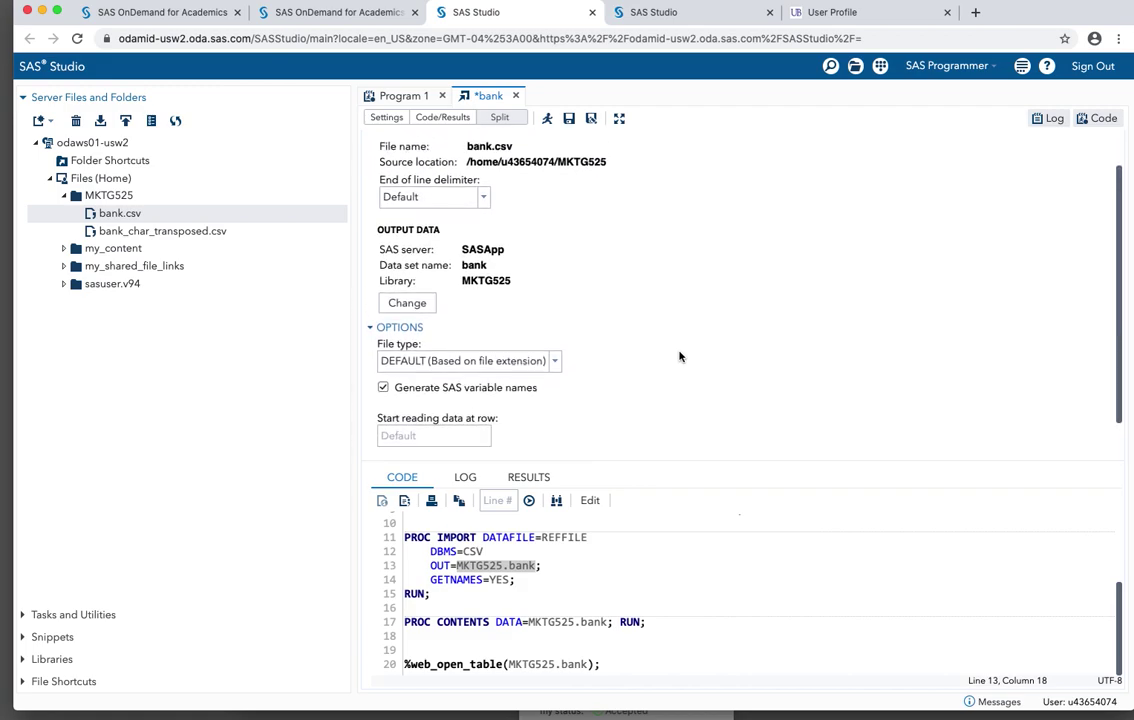
{"action": "scroll", "coordinate": [679, 357], "scroll_direction": "up", "scroll_amount": 1}
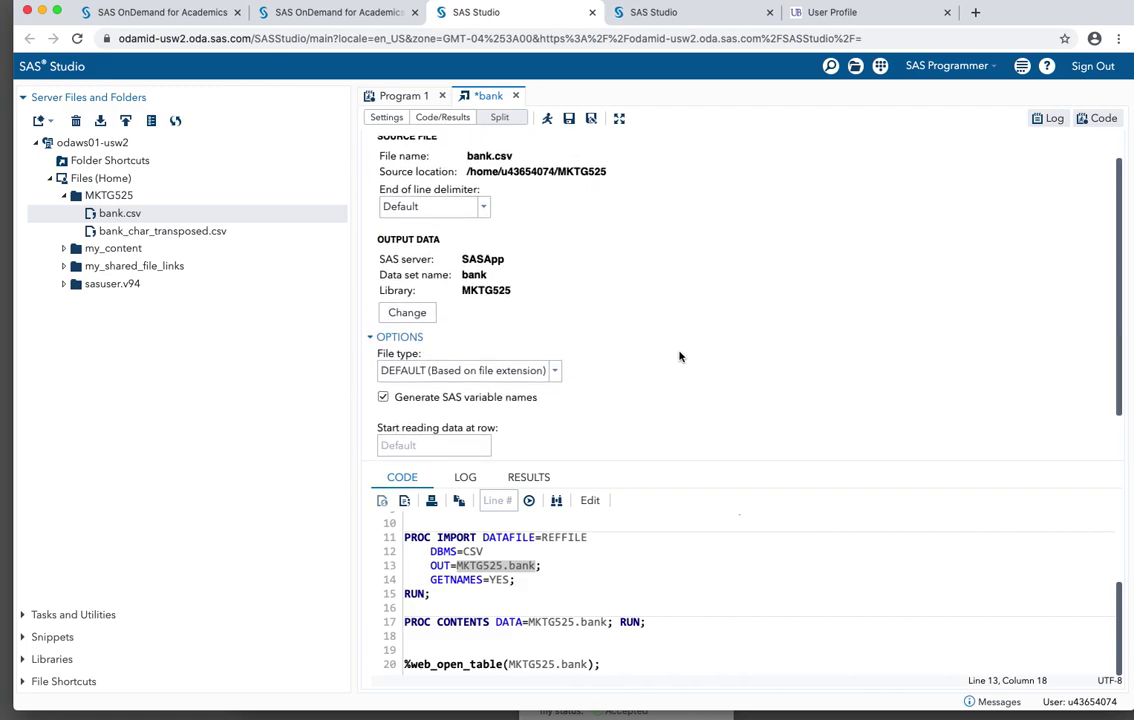
{"action": "scroll", "coordinate": [679, 357], "scroll_direction": "down", "scroll_amount": 2}
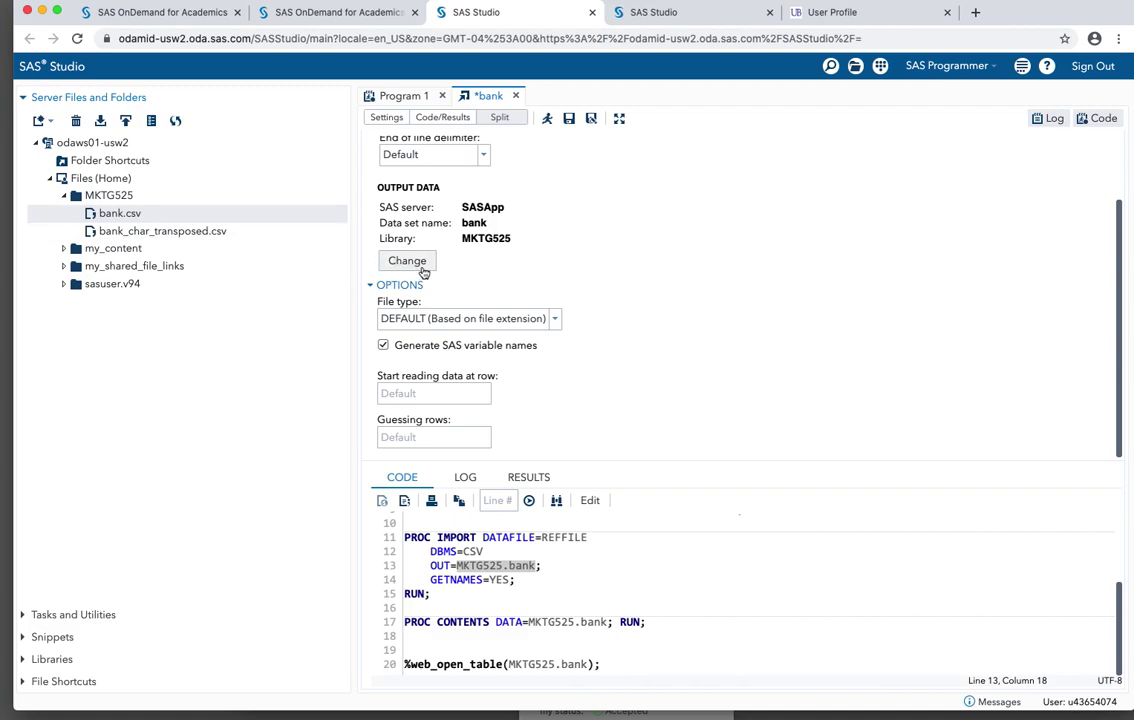
Set the import file type to DLM (Delimited file) and the delimiter to a semicolon (;)
{"action": "left_click", "coordinate": [554, 319]}
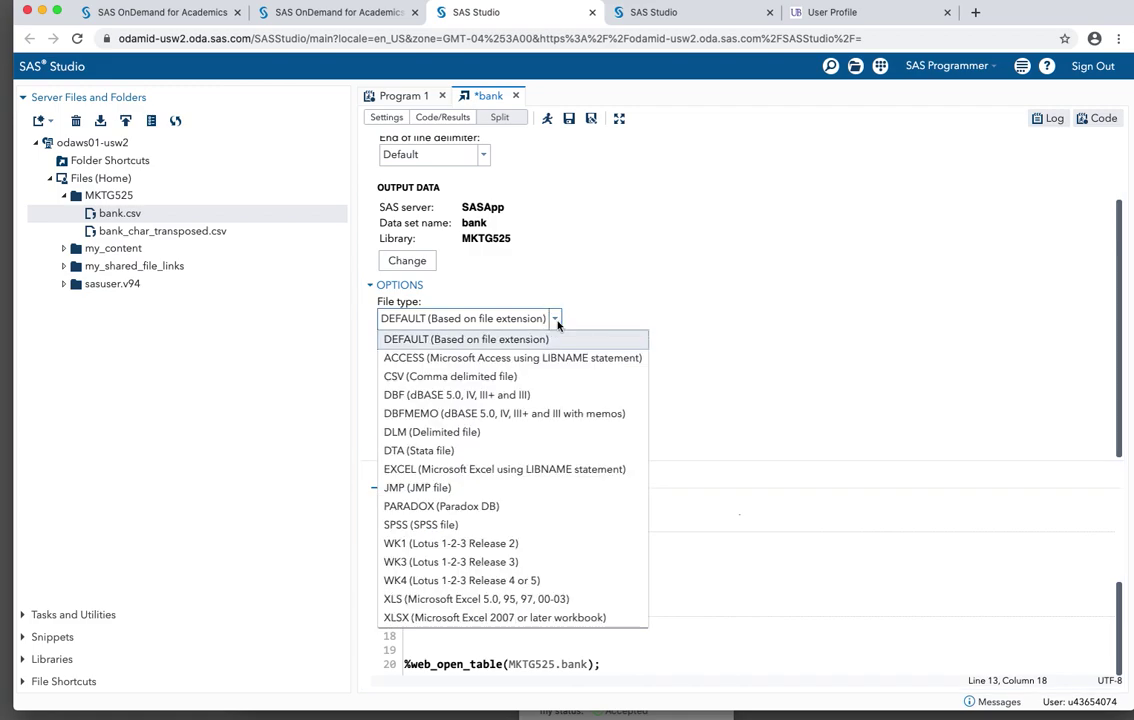
{"action": "left_click", "coordinate": [498, 432]}
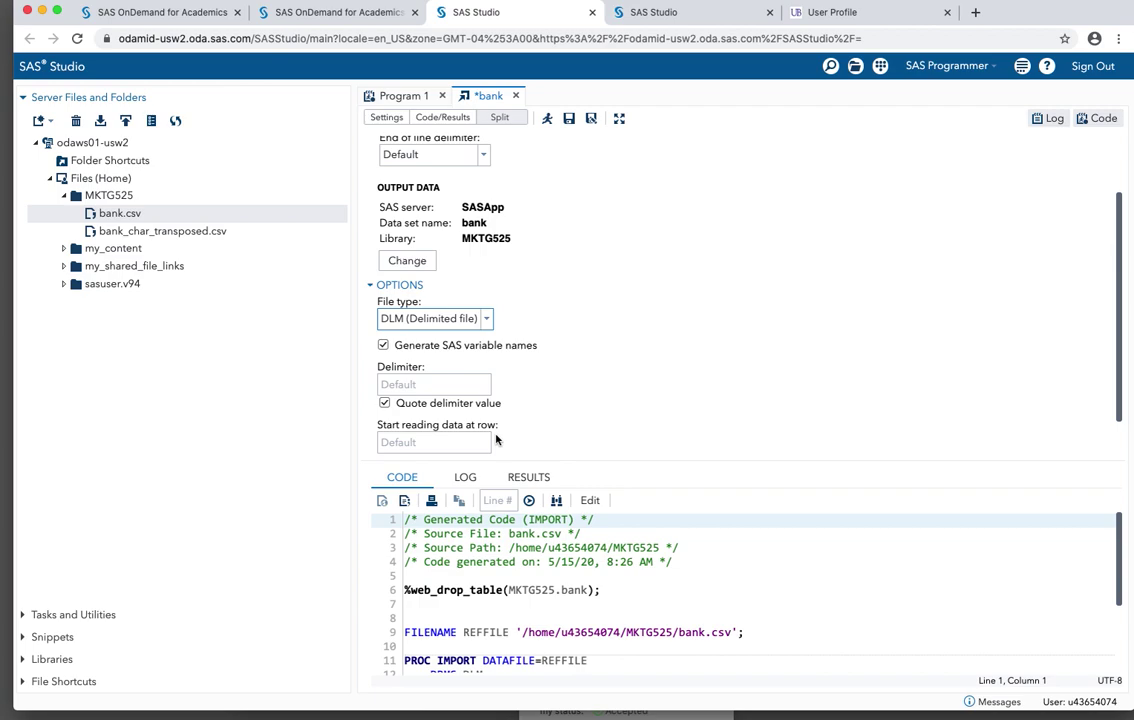
{"action": "left_click", "coordinate": [395, 382]}
{"action": "type", "text": ";"}
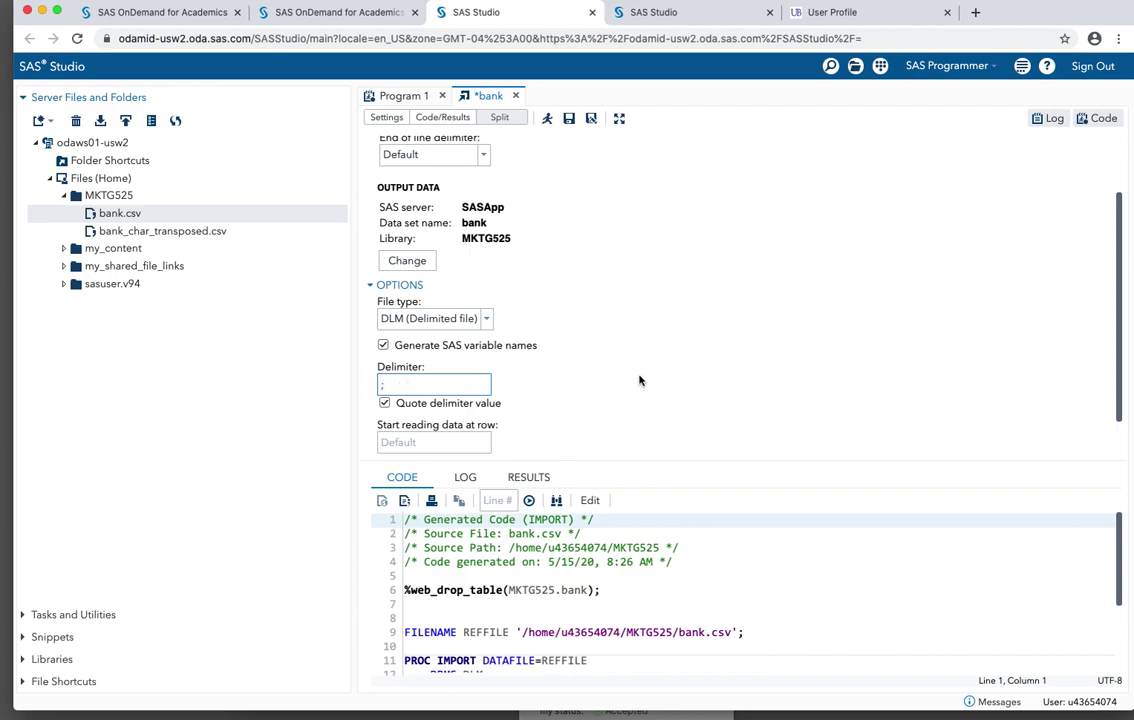
Confirm the semicolon (;) as the delimiter and run the import of bank.csv
{"action": "left_click", "coordinate": [691, 385]}
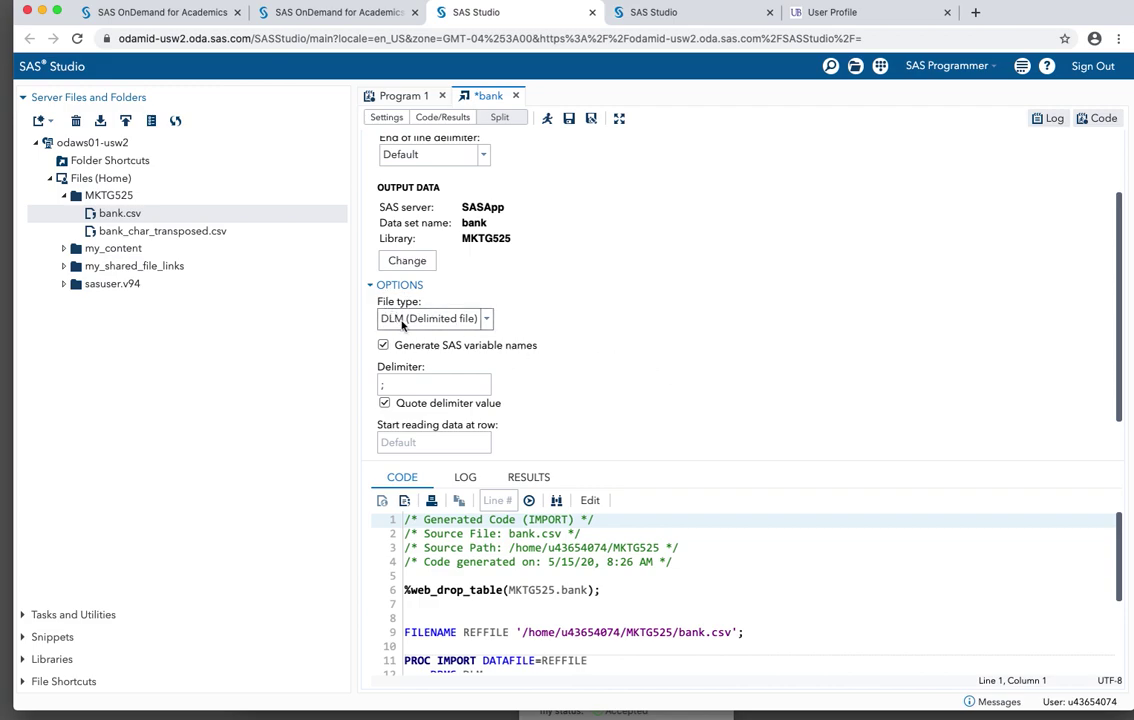
{"action": "left_click", "coordinate": [385, 389]}
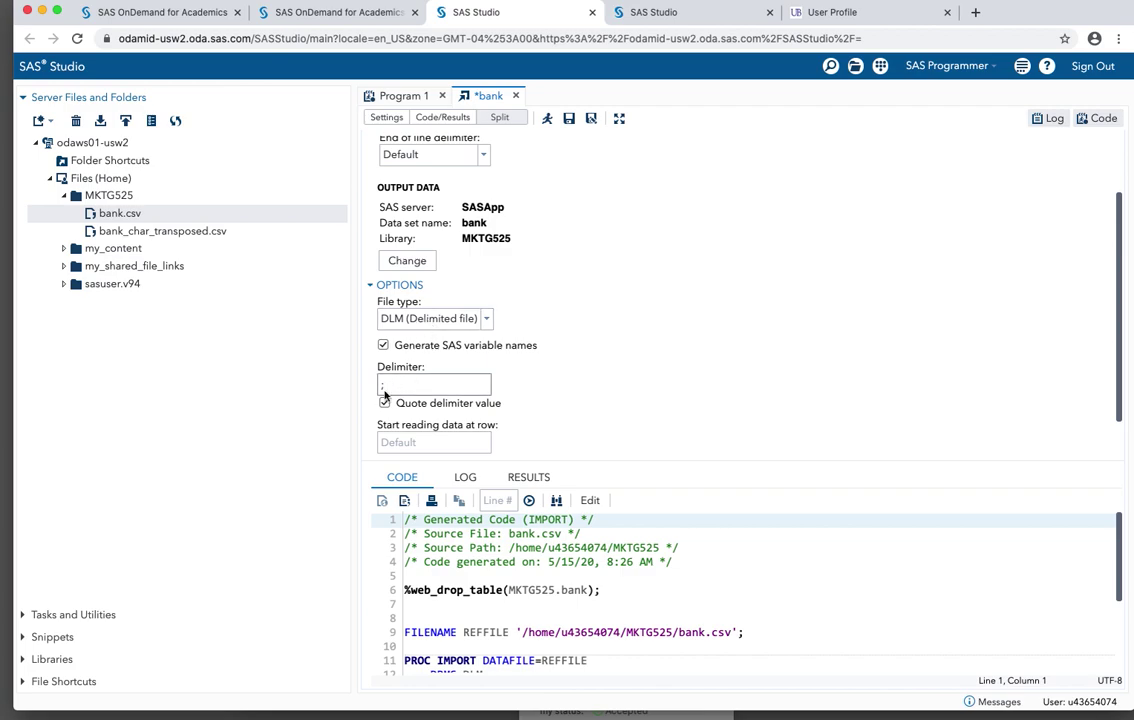
{"action": "type", "text": ";"}
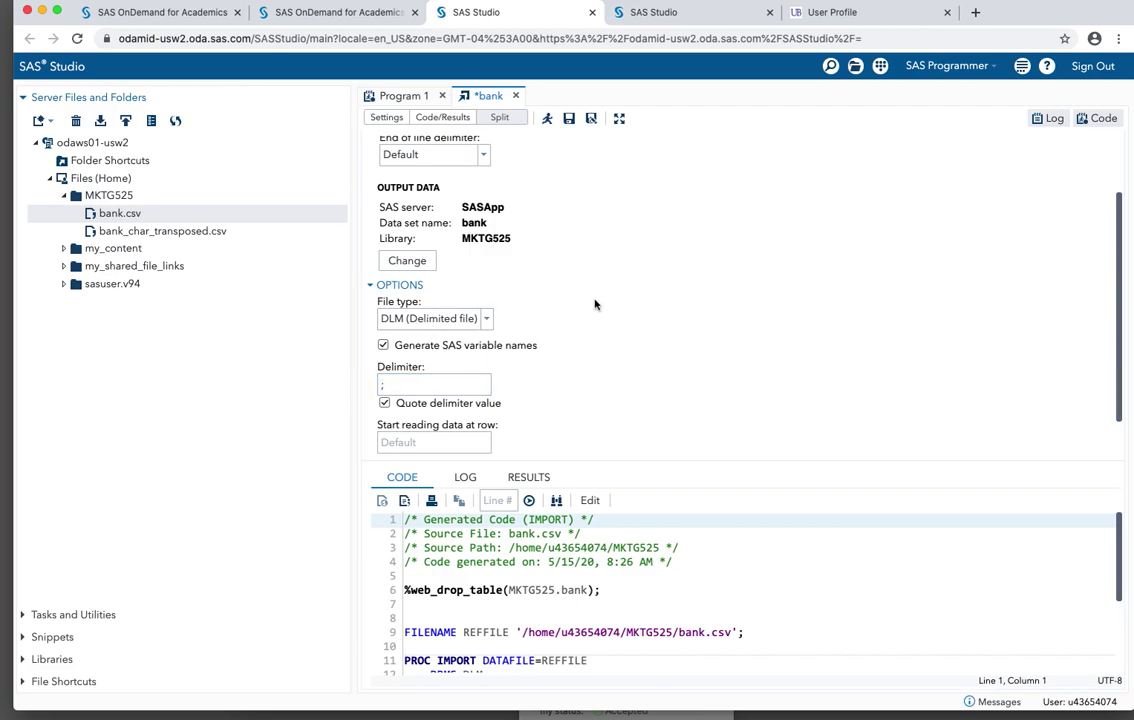
{"action": "left_click", "coordinate": [546, 118]}
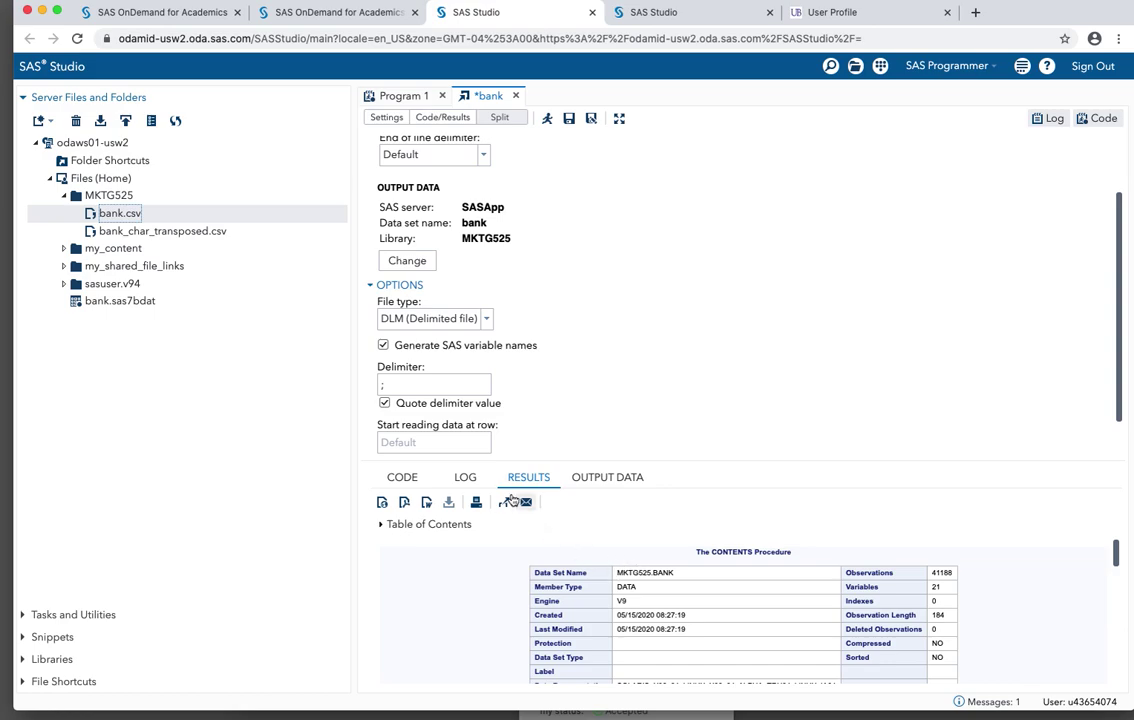
Review the import's log, its CONTENTS procedure results and the output data of MKTG525.BANK
{"action": "left_click", "coordinate": [466, 478]}
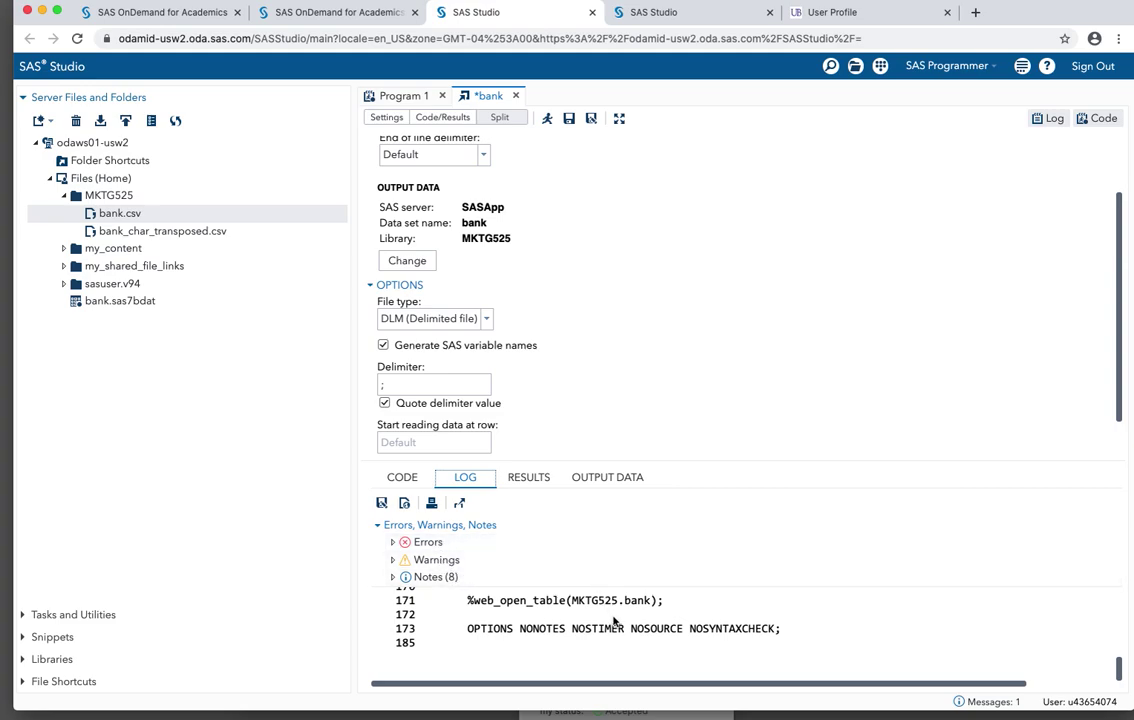
{"action": "left_click", "coordinate": [530, 478]}
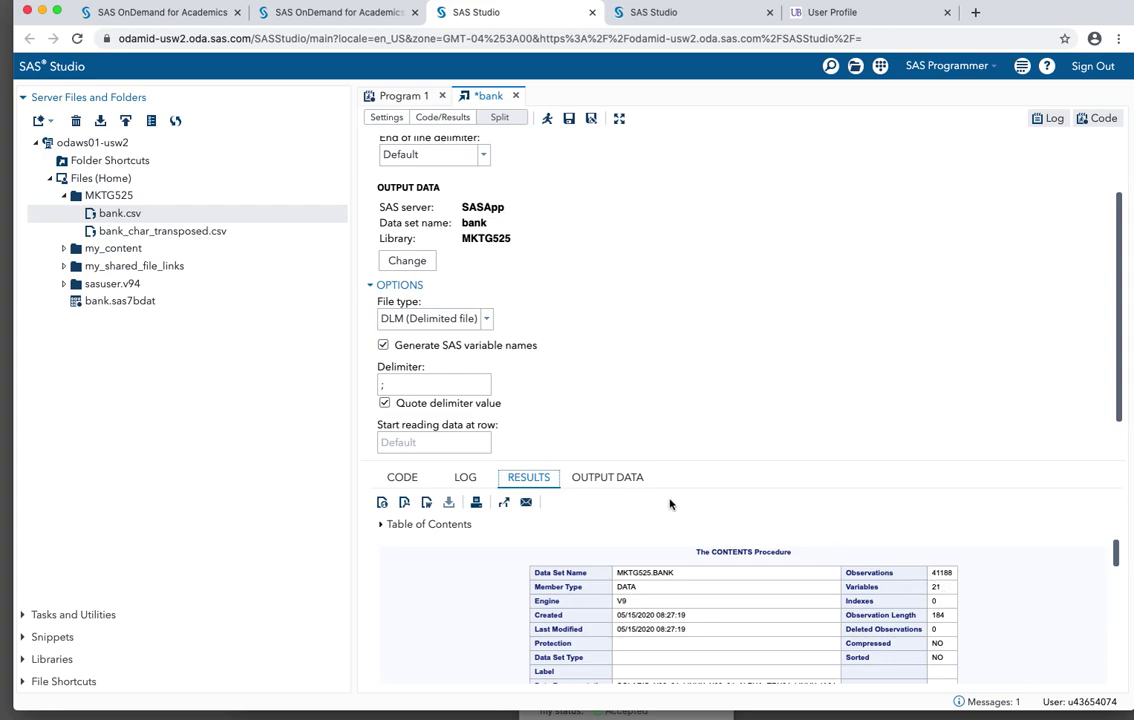
{"action": "left_click", "coordinate": [625, 484]}
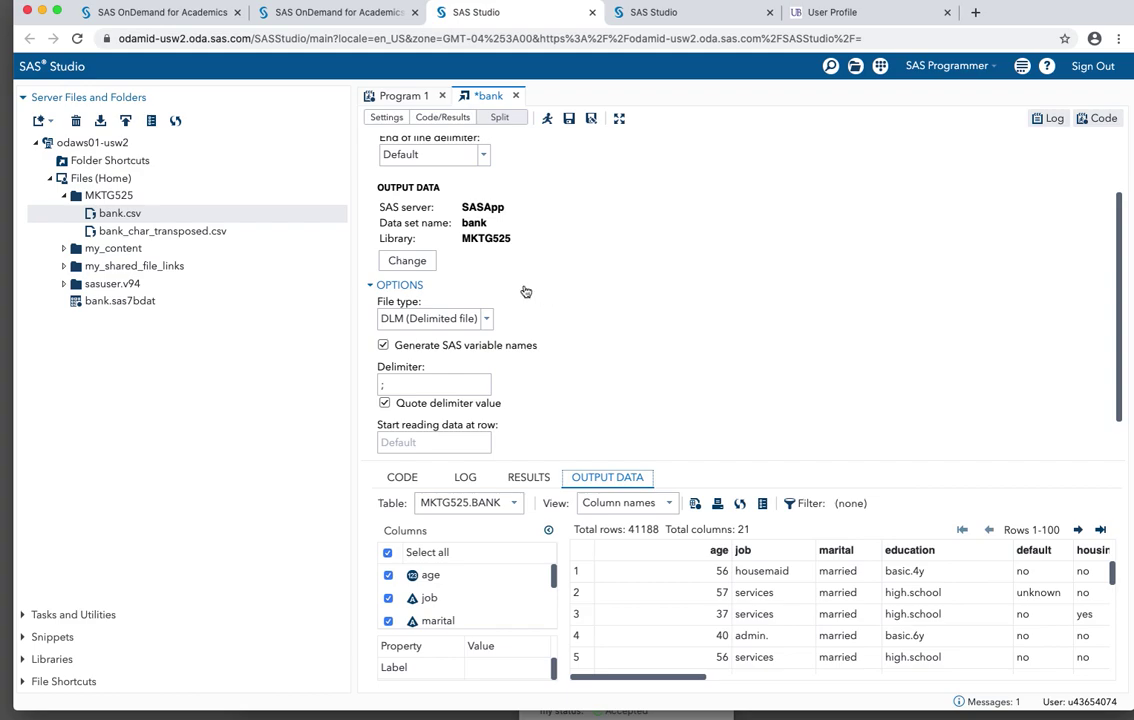
Find the BANK table in the MKTG525 library, list its columns and open the table for viewing
{"action": "left_click", "coordinate": [52, 660]}
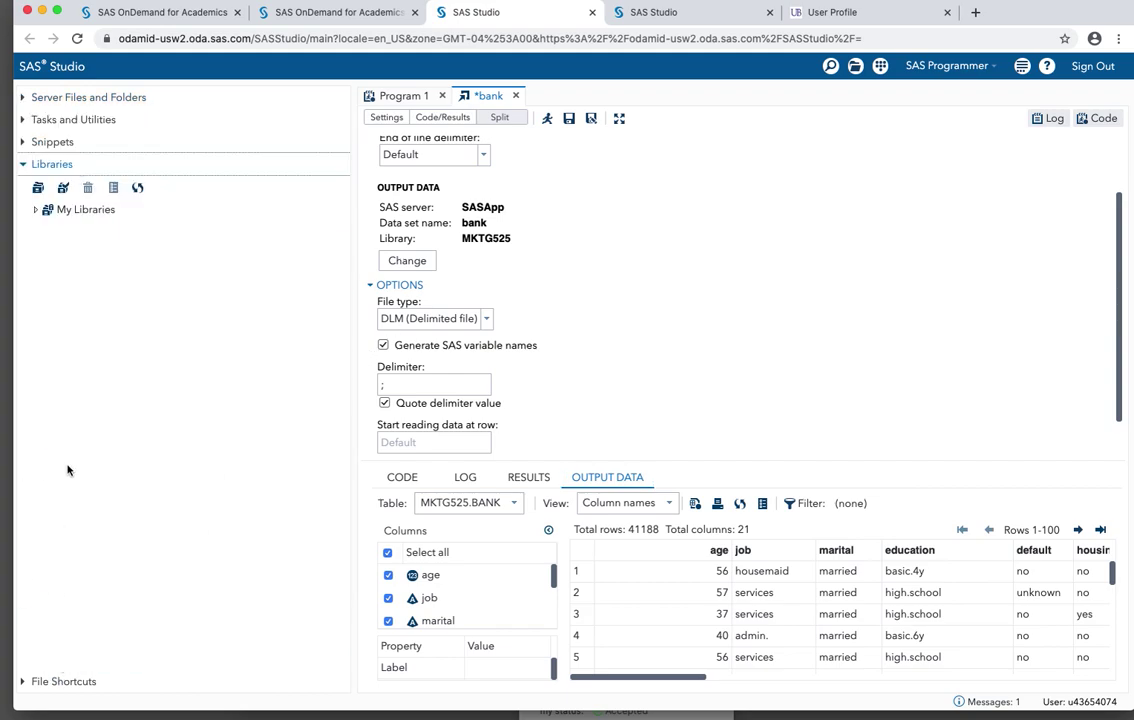
{"action": "left_click", "coordinate": [75, 211]}
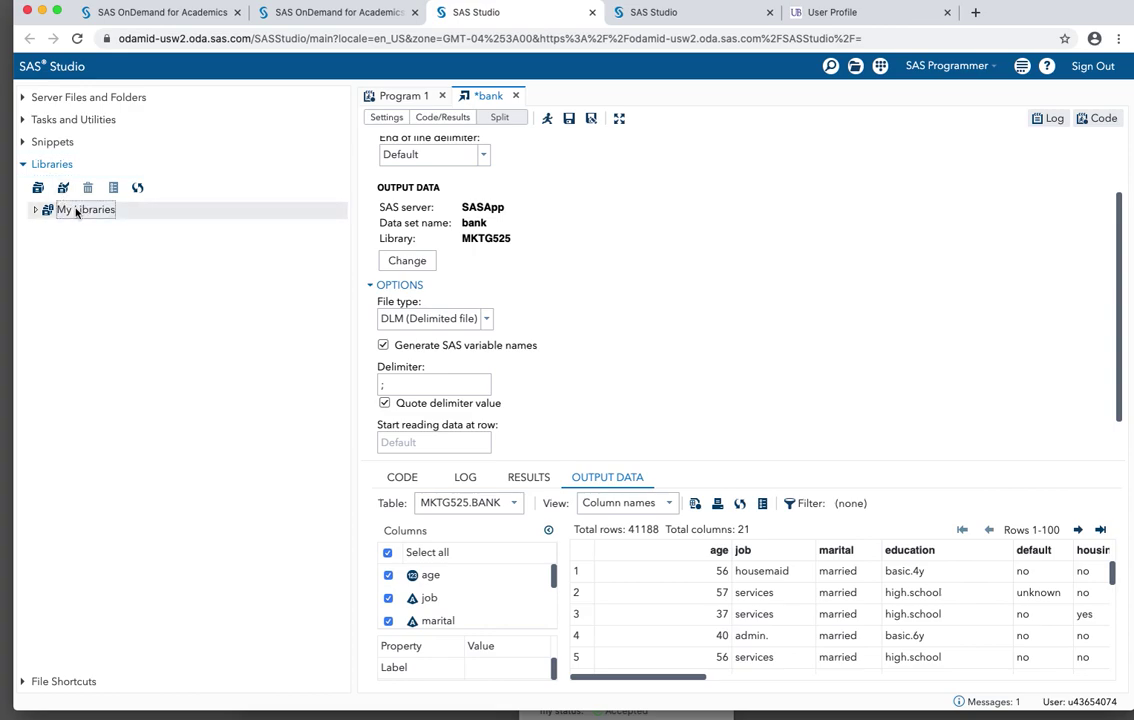
{"action": "left_click", "coordinate": [37, 210]}
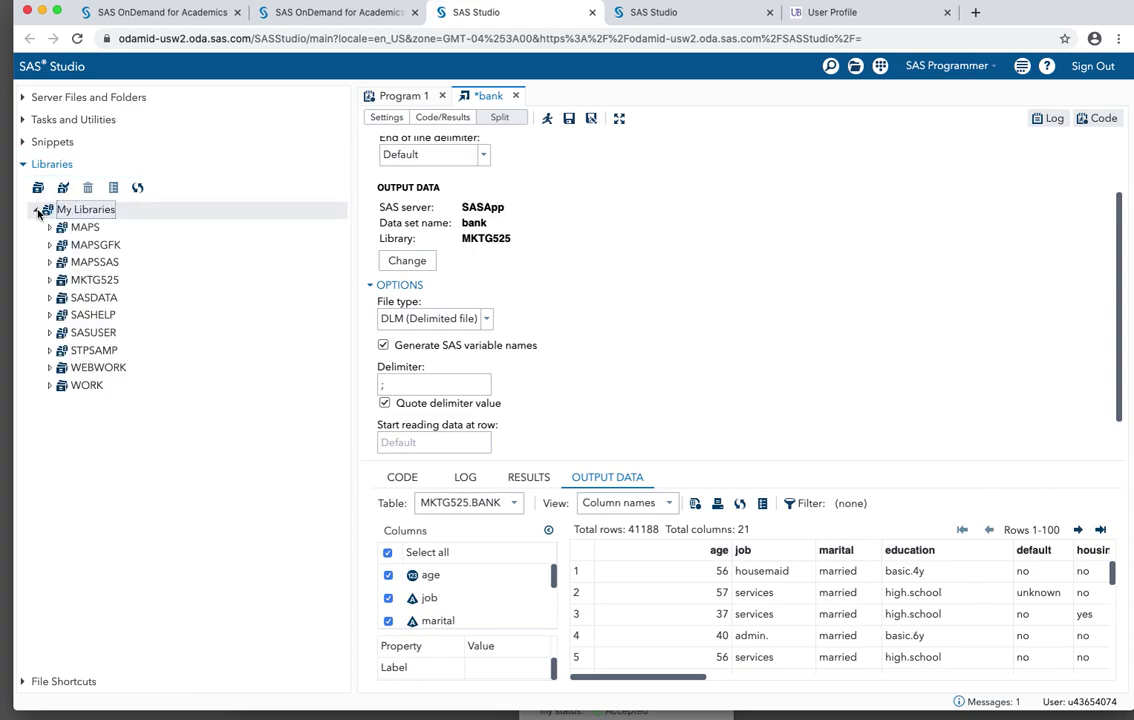
{"action": "left_click", "coordinate": [50, 281]}
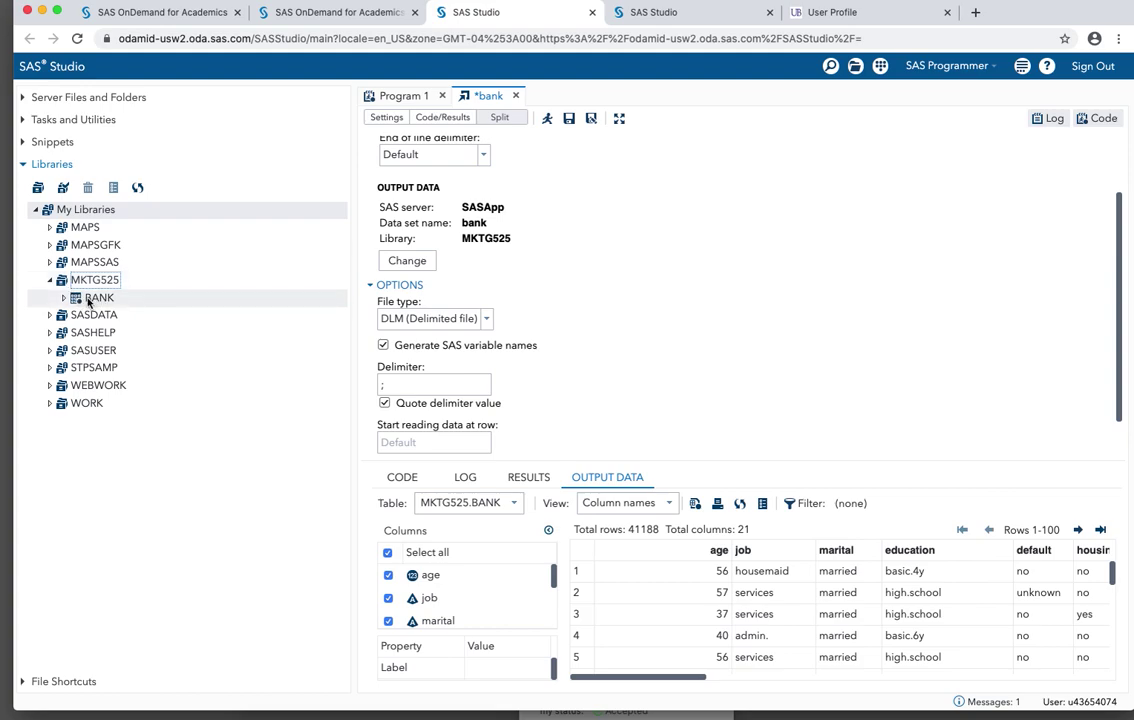
{"action": "left_click", "coordinate": [65, 299]}
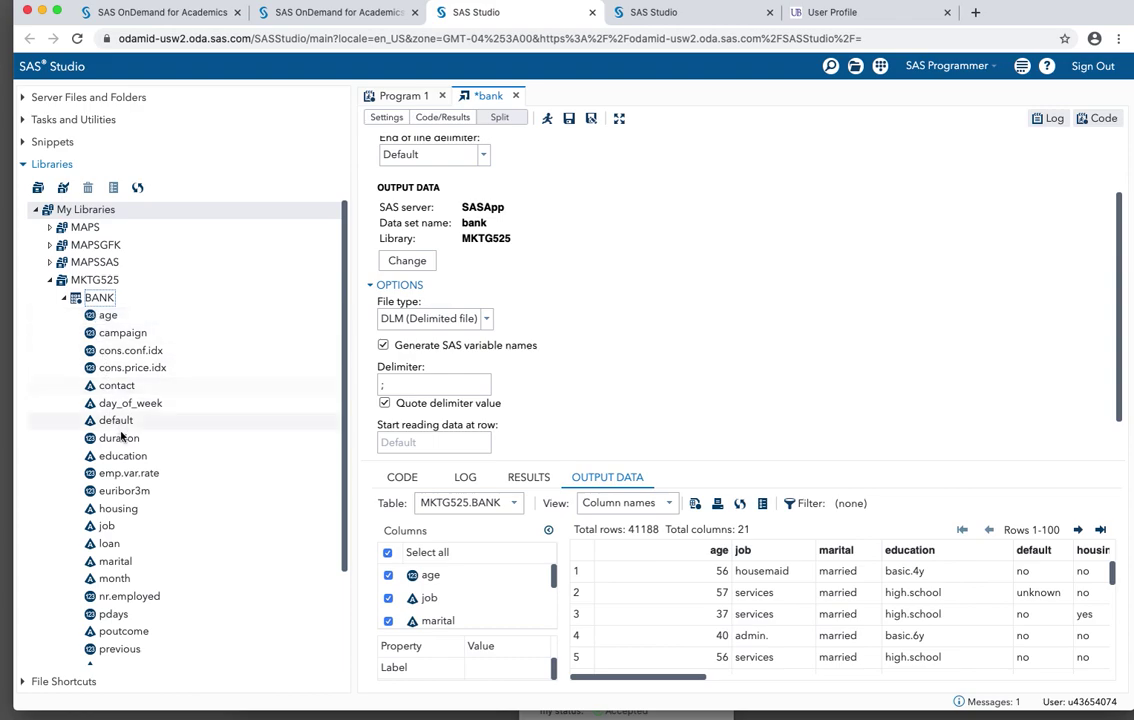
{"action": "left_click", "coordinate": [78, 298]}
{"action": "double_click", "coordinate": [78, 298]}
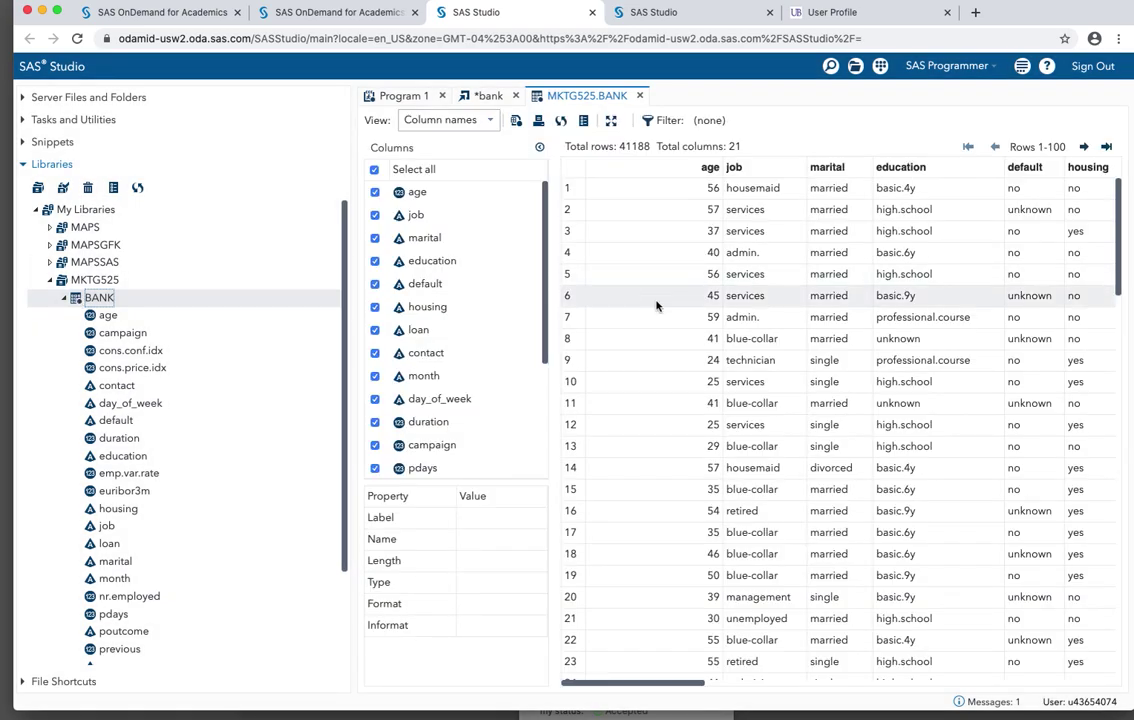
Examine the columns of the MKTG525.BANK table from age through y and check their imported values
{"action": "scroll", "coordinate": [815, 293], "scroll_direction": "right", "scroll_amount": 5}
{"action": "scroll", "coordinate": [815, 293], "scroll_direction": "right", "scroll_amount": 10}
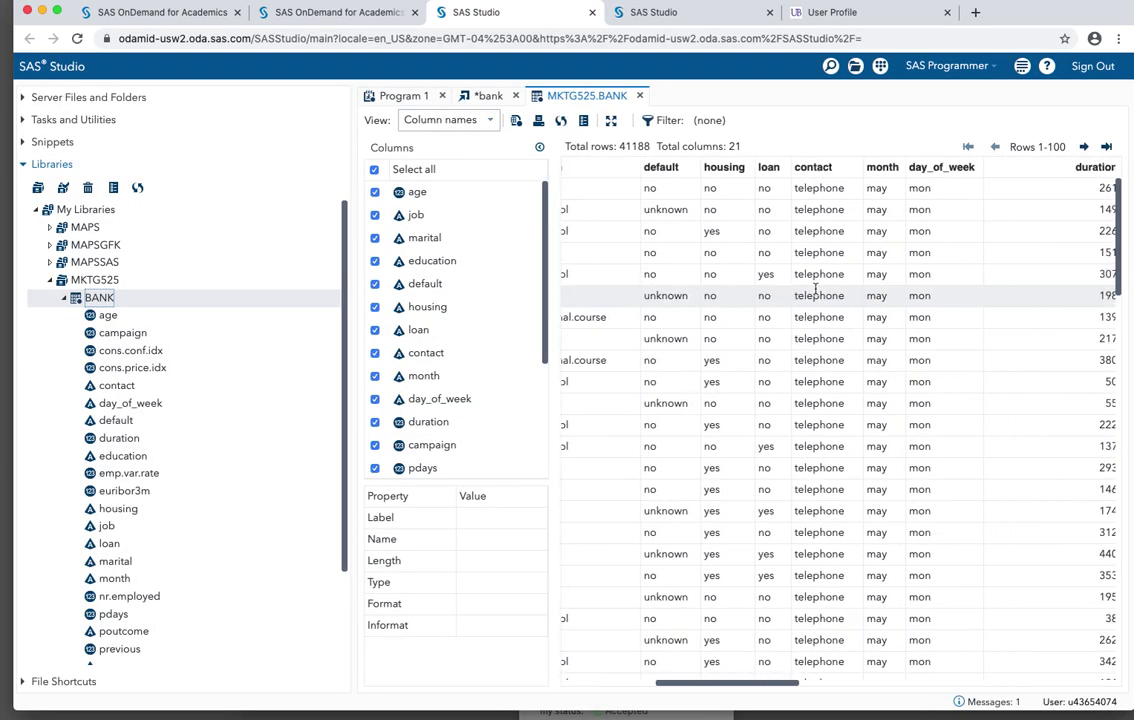
{"action": "scroll", "coordinate": [815, 293], "scroll_direction": "right", "scroll_amount": 8}
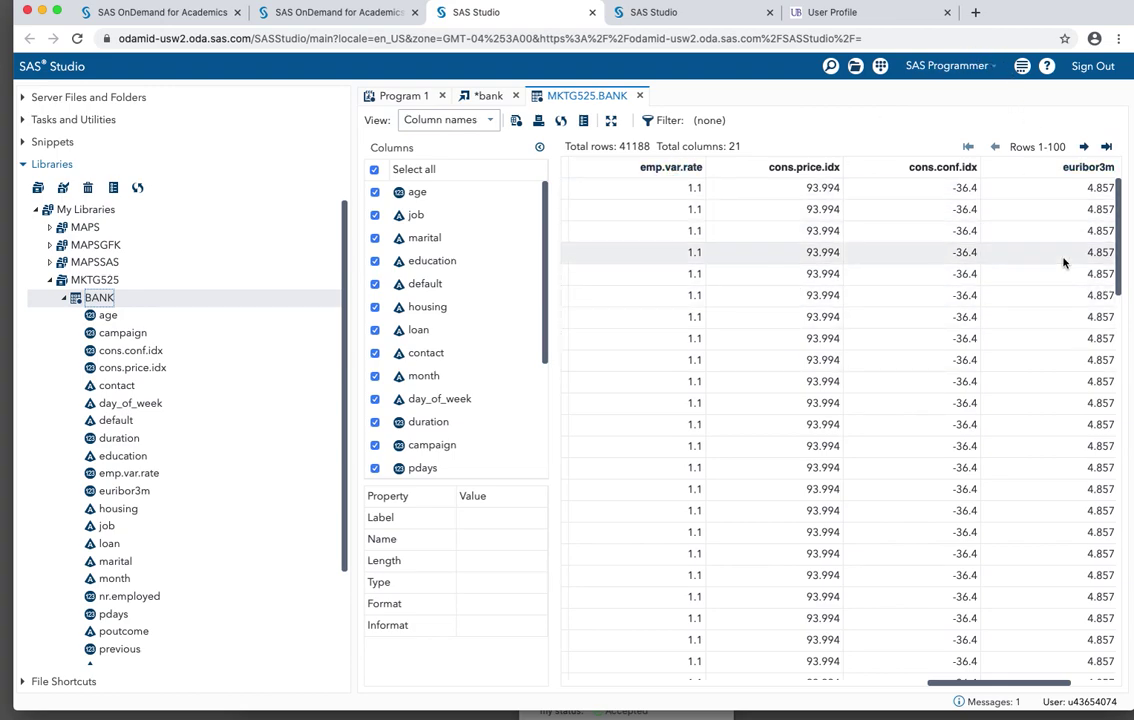
{"action": "scroll", "coordinate": [1063, 258], "scroll_direction": "right", "scroll_amount": 2}
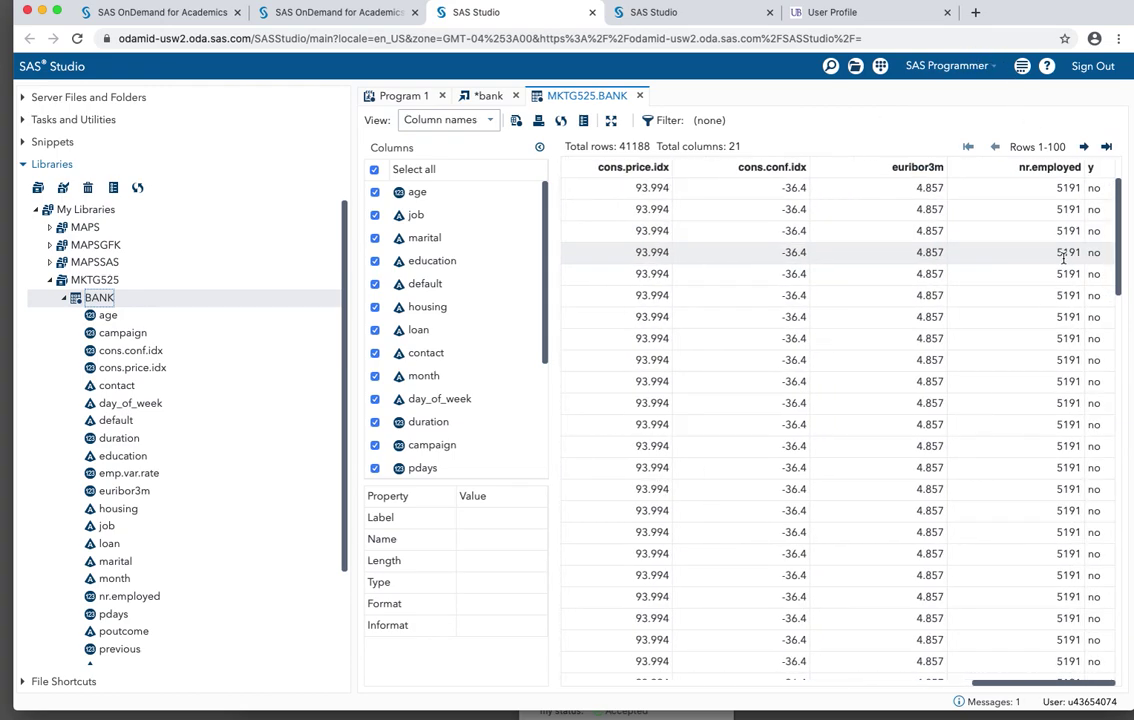
{"action": "scroll", "coordinate": [1063, 258], "scroll_direction": "left", "scroll_amount": 10}
{"action": "scroll", "coordinate": [1063, 258], "scroll_direction": "left", "scroll_amount": 3}
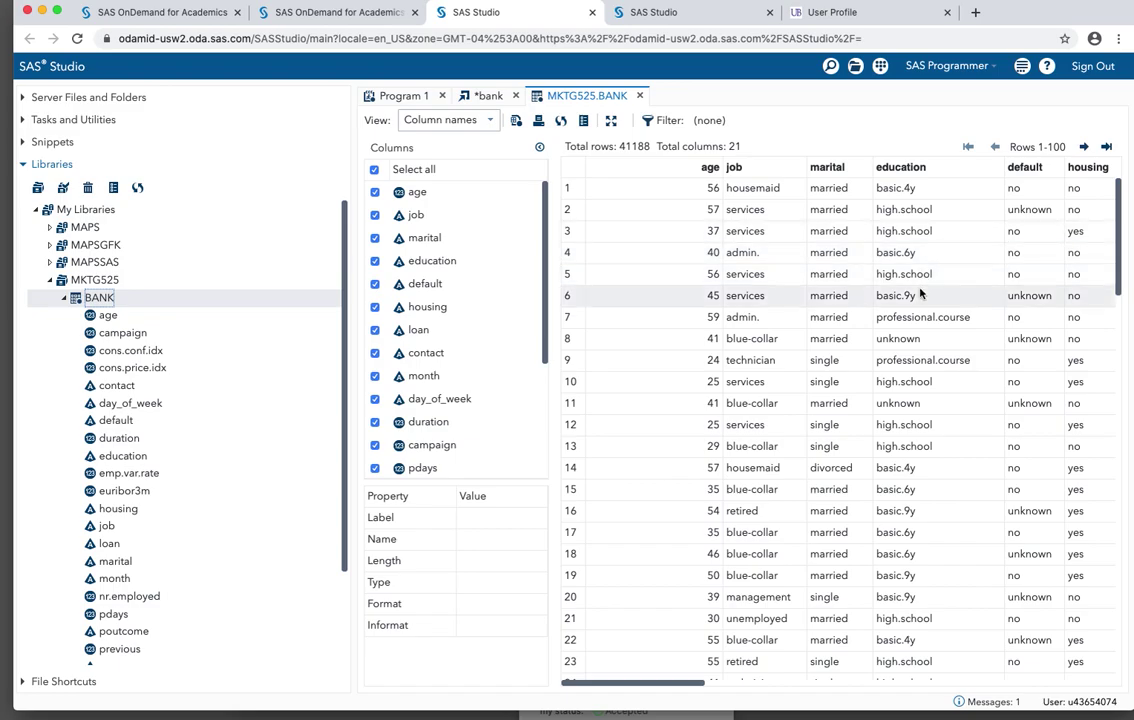
{"action": "scroll", "coordinate": [798, 338], "scroll_direction": "right", "scroll_amount": 15}
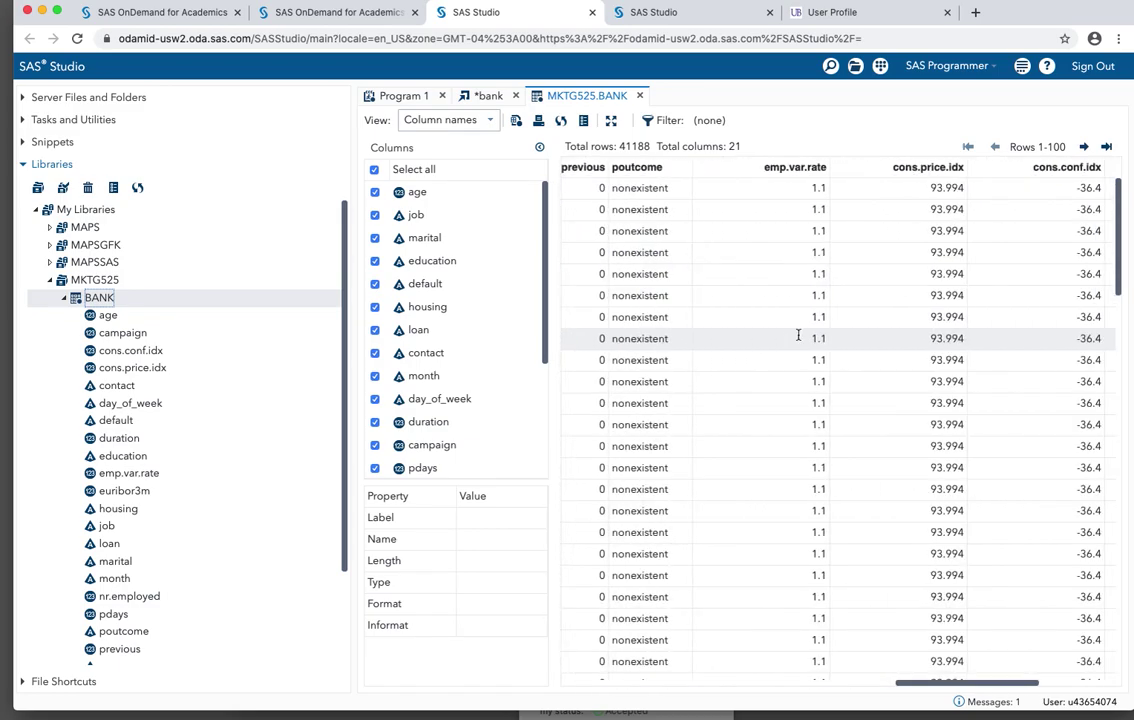